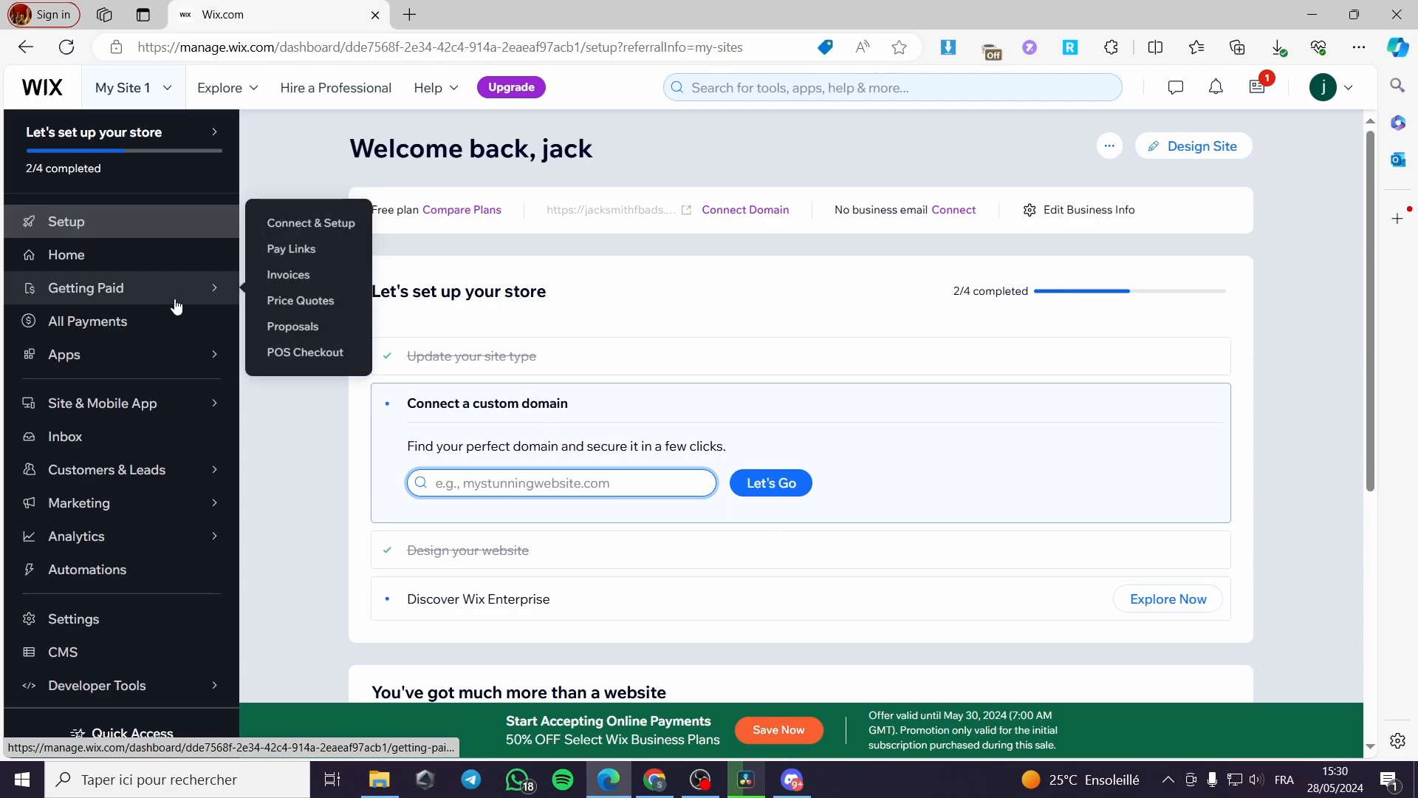
# Go back from the site dashboard to the overview of all sites in the account
pyautogui.click(26, 47)
pyautogui.click(24, 50)
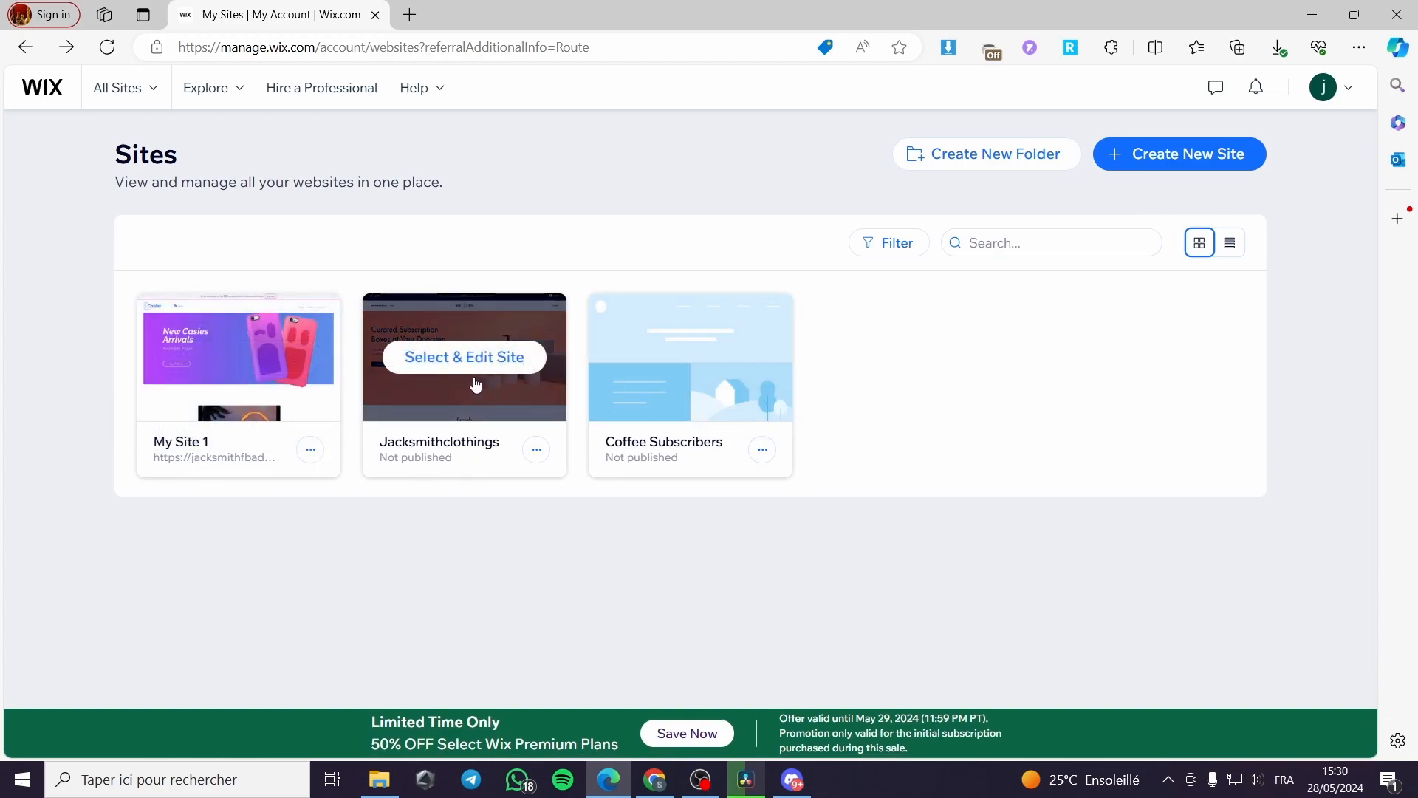
pyautogui.click(462, 453)
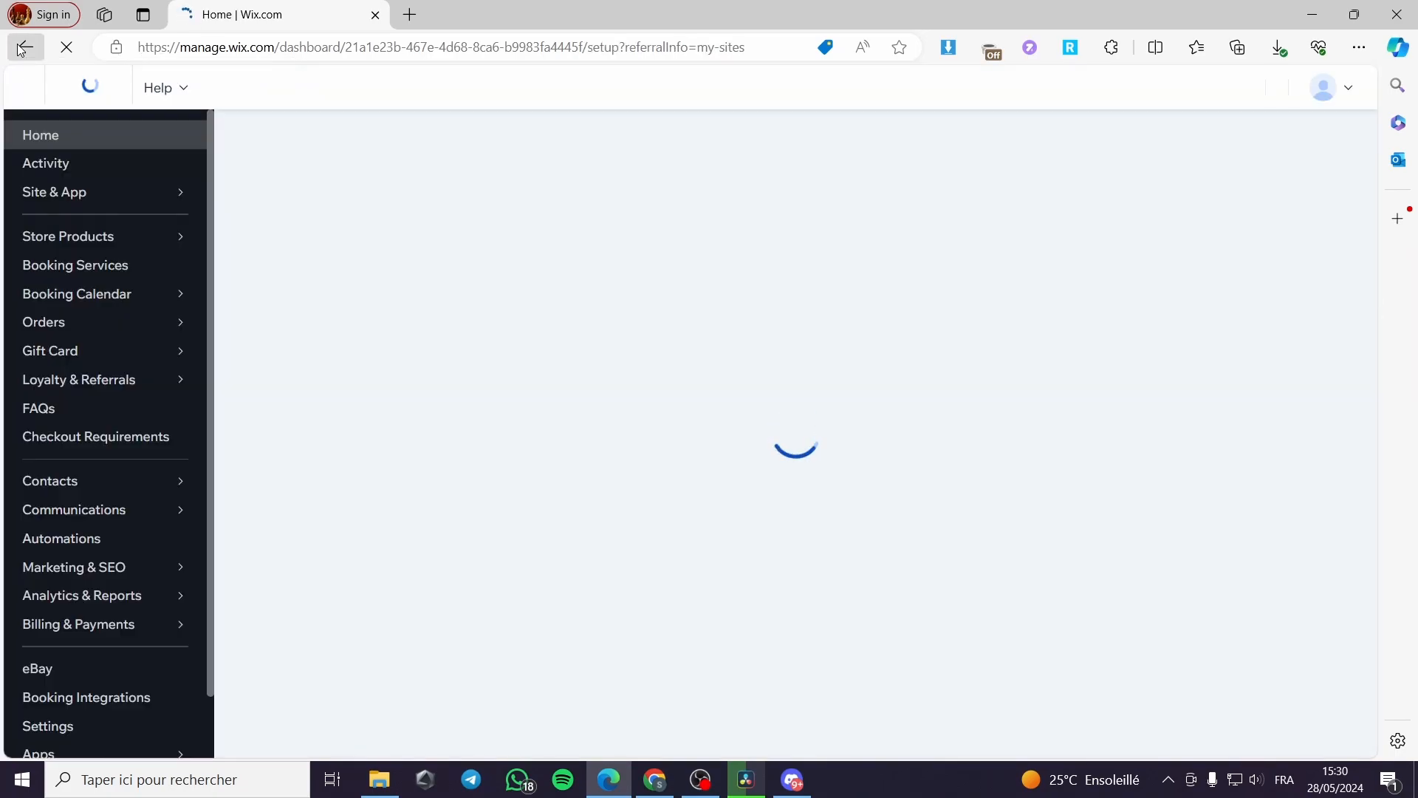
pyautogui.click(22, 48)
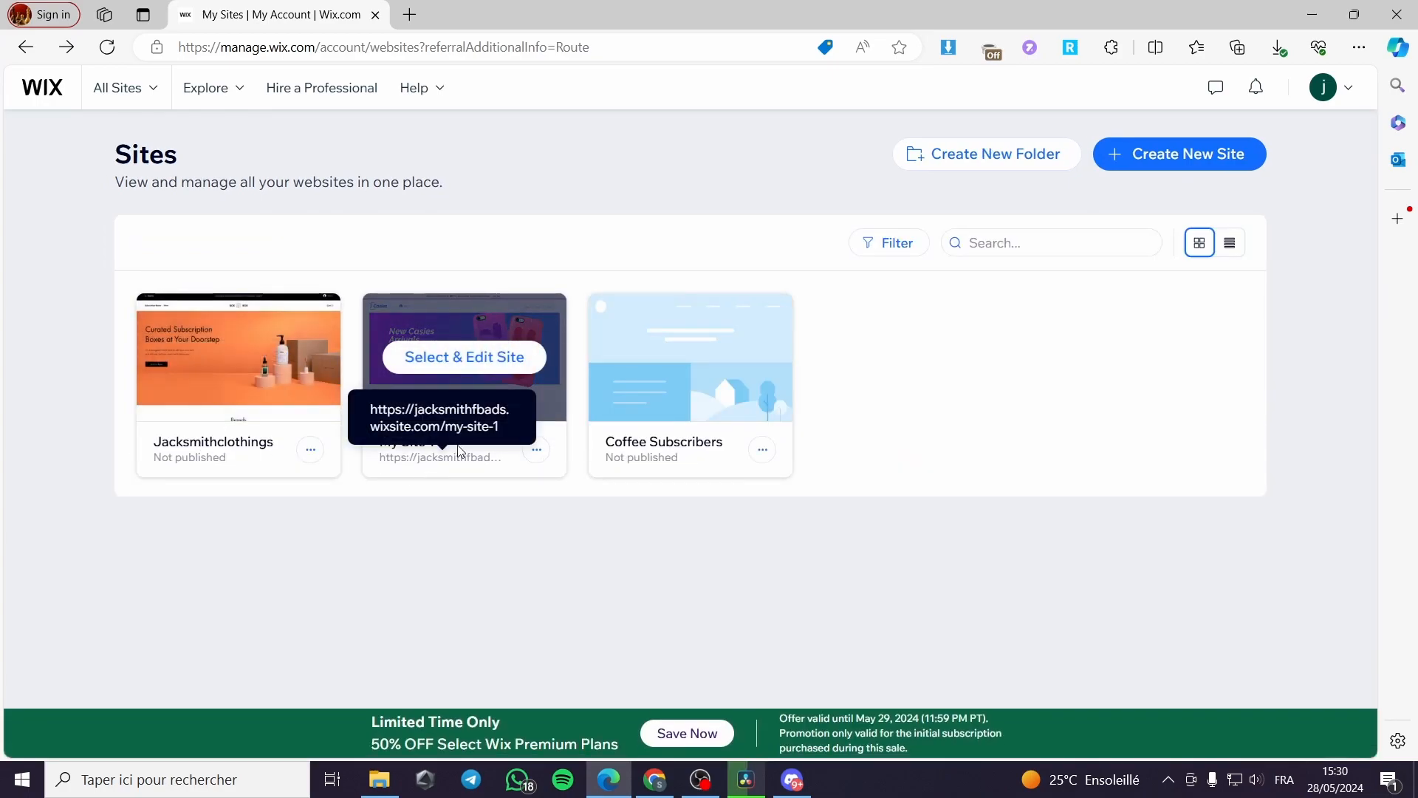
# Open My Site 1 from the sites overview and launch its website editor
pyautogui.click(447, 360)
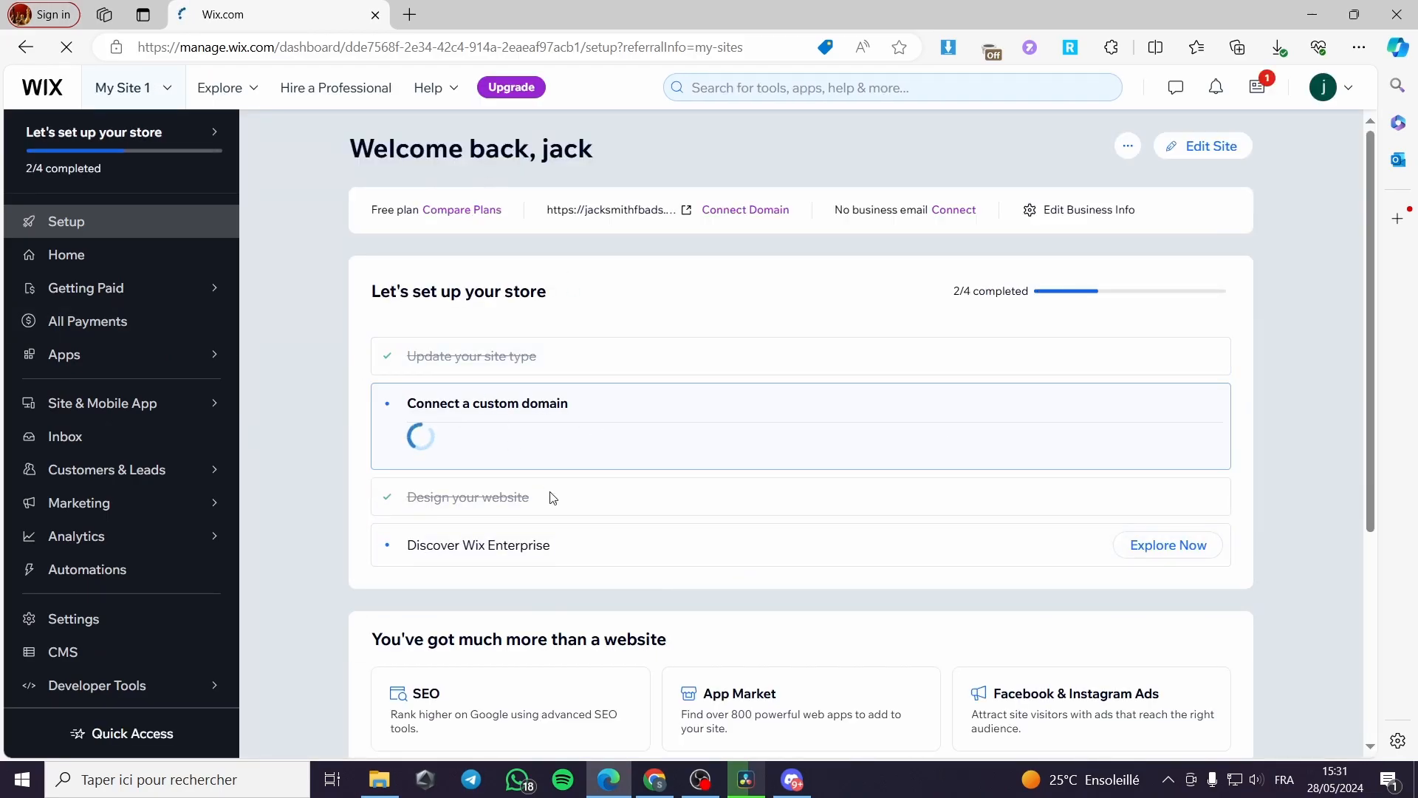
pyautogui.scroll(-1, 580, 492)
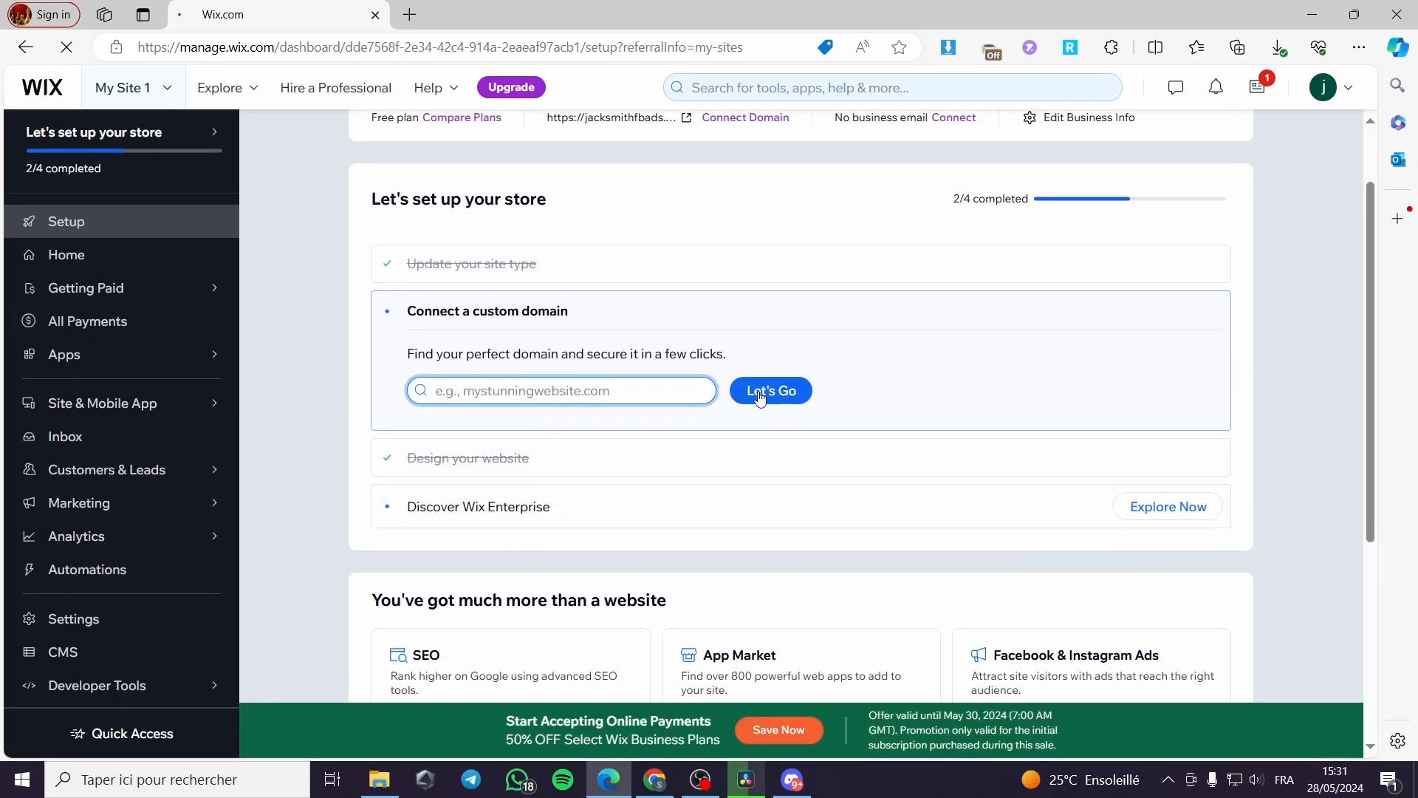
pyautogui.scroll(1, 1186, 159)
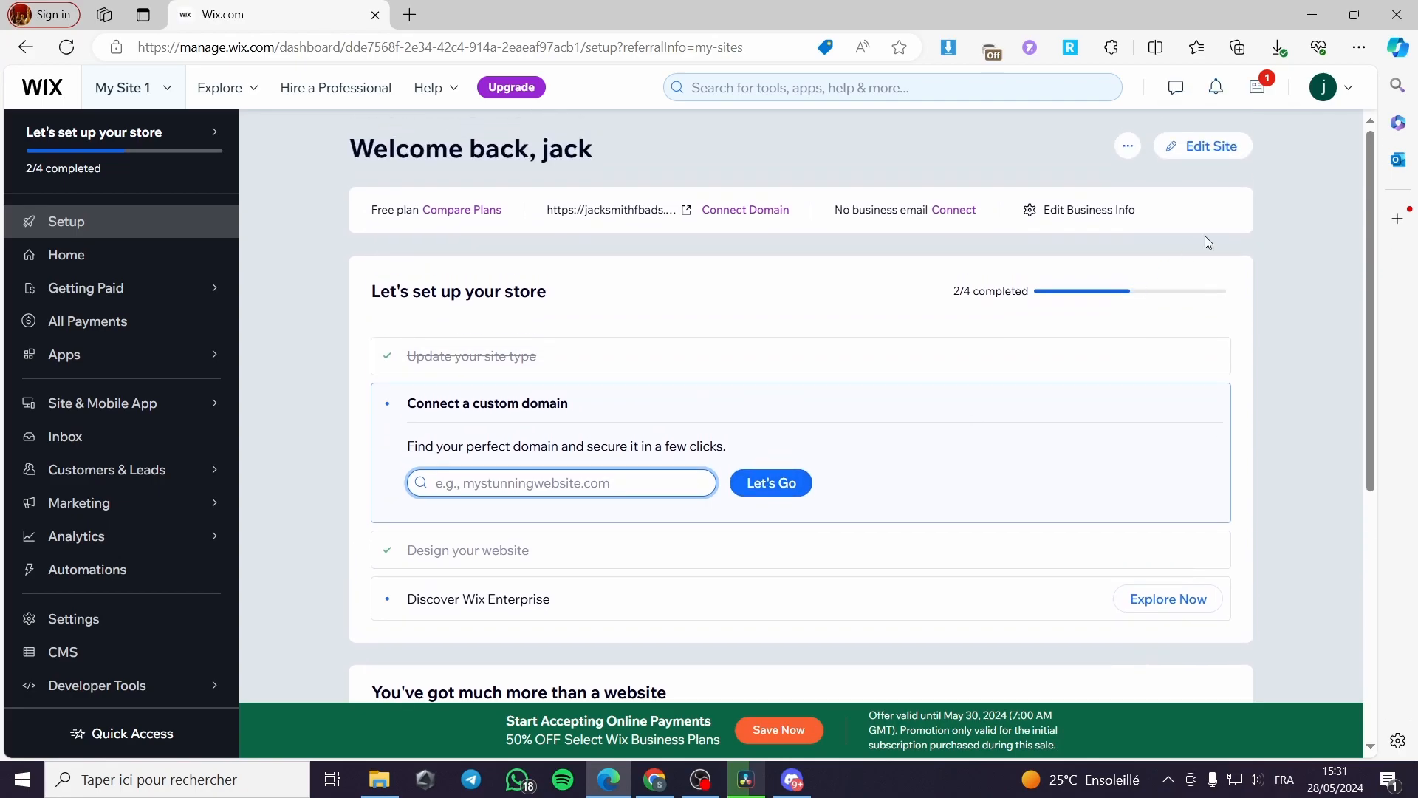
pyautogui.click(1208, 157)
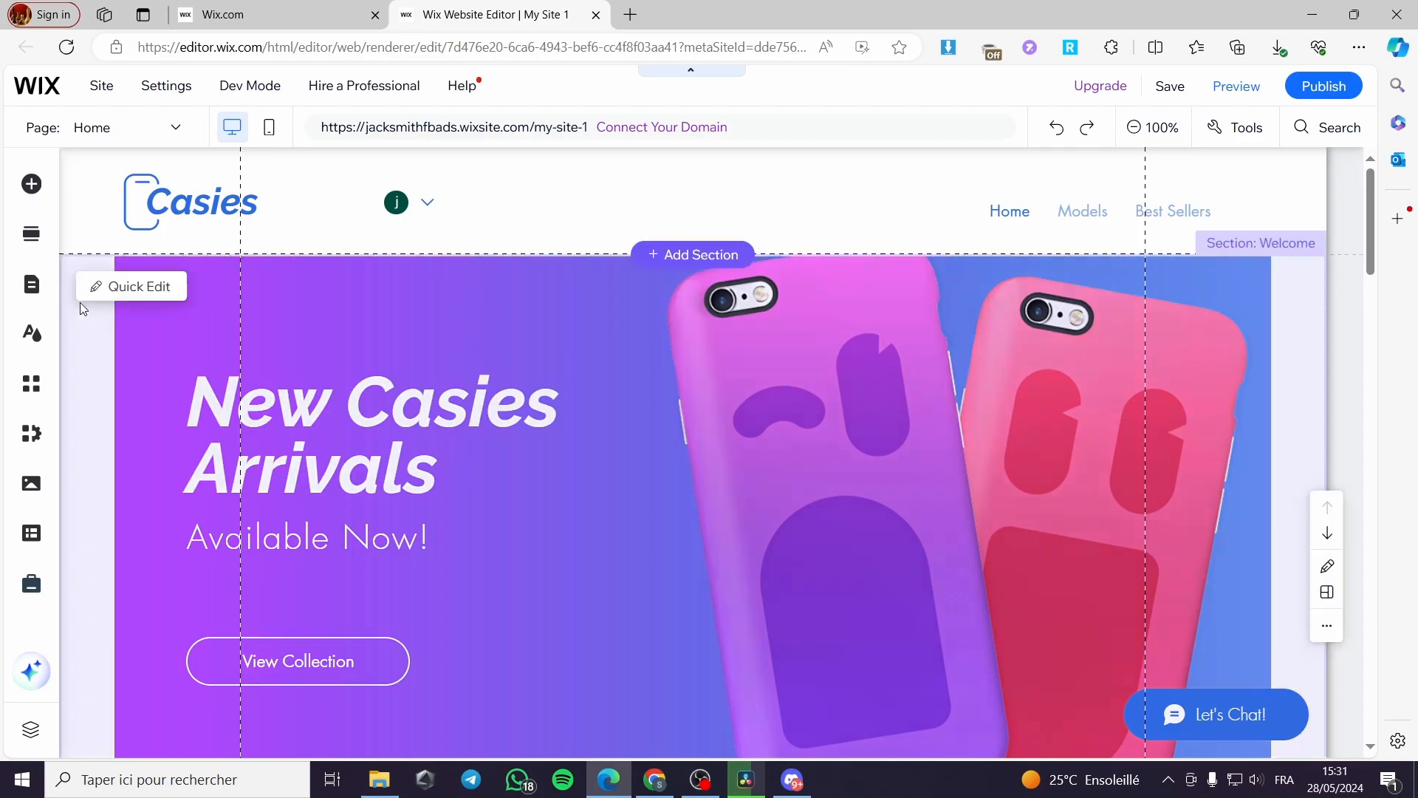
# Look over the home page and browse the Button, Interactive and Store categories of elements that can be added
pyautogui.scroll(-6, 635, 454)
pyautogui.scroll(6, 111, 452)
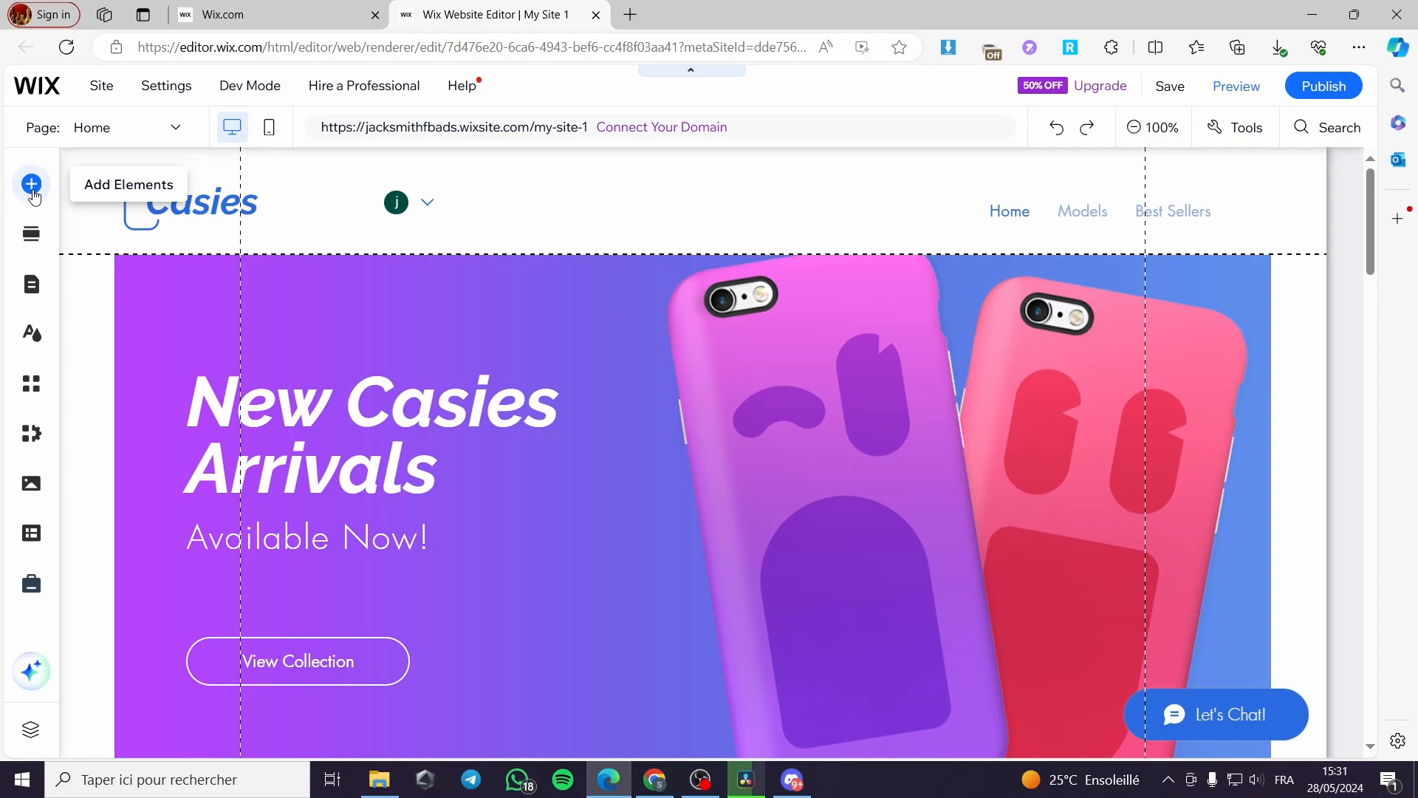
pyautogui.click(32, 184)
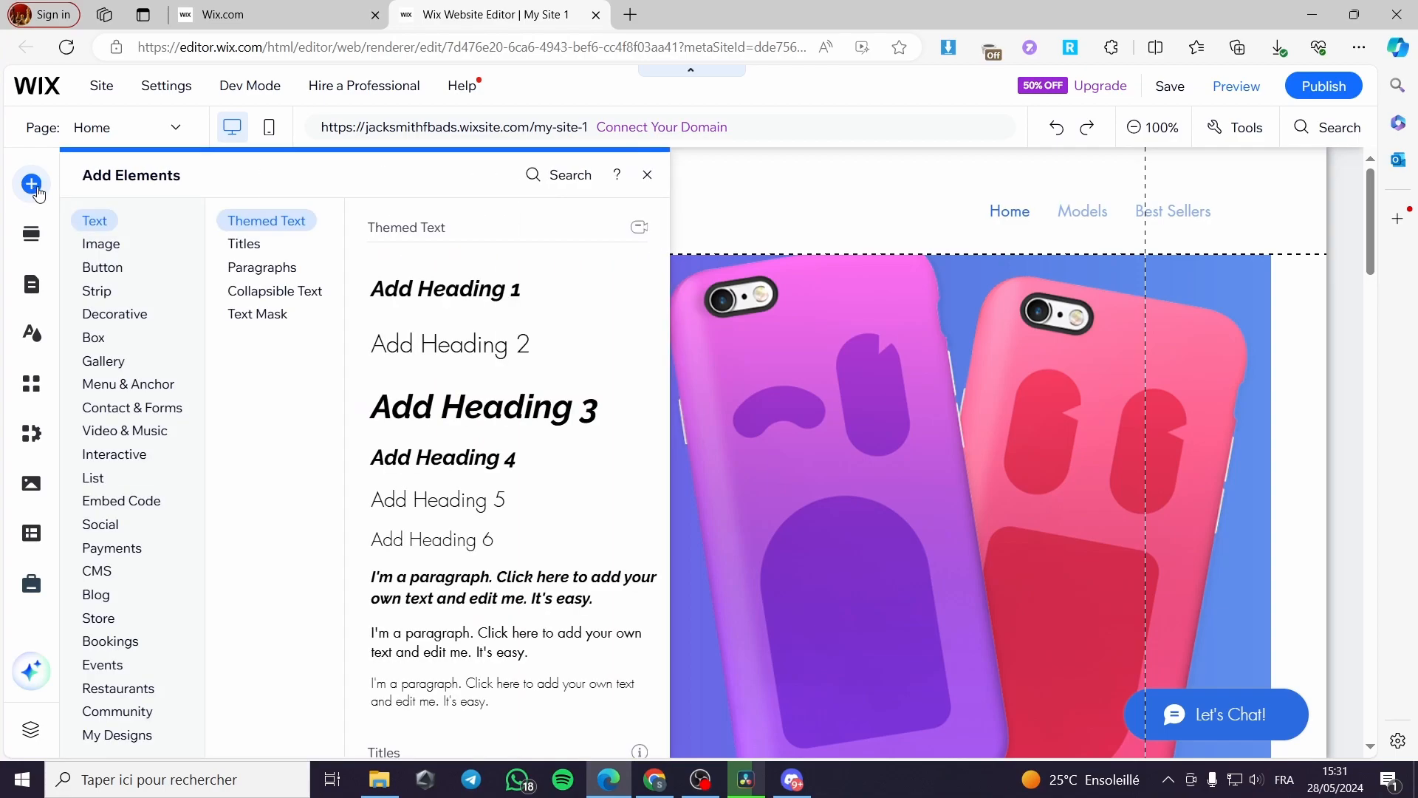
pyautogui.click(128, 266)
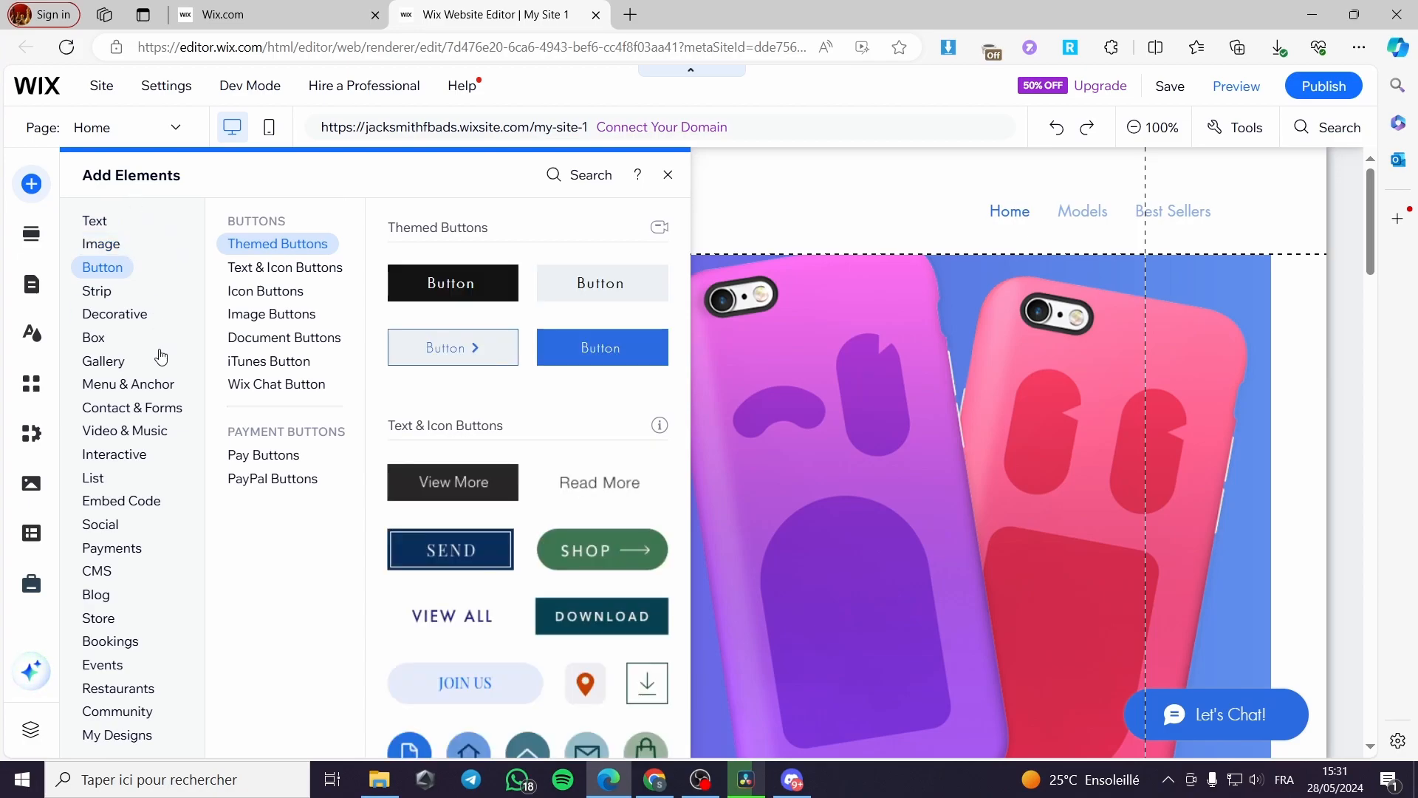
pyautogui.click(135, 459)
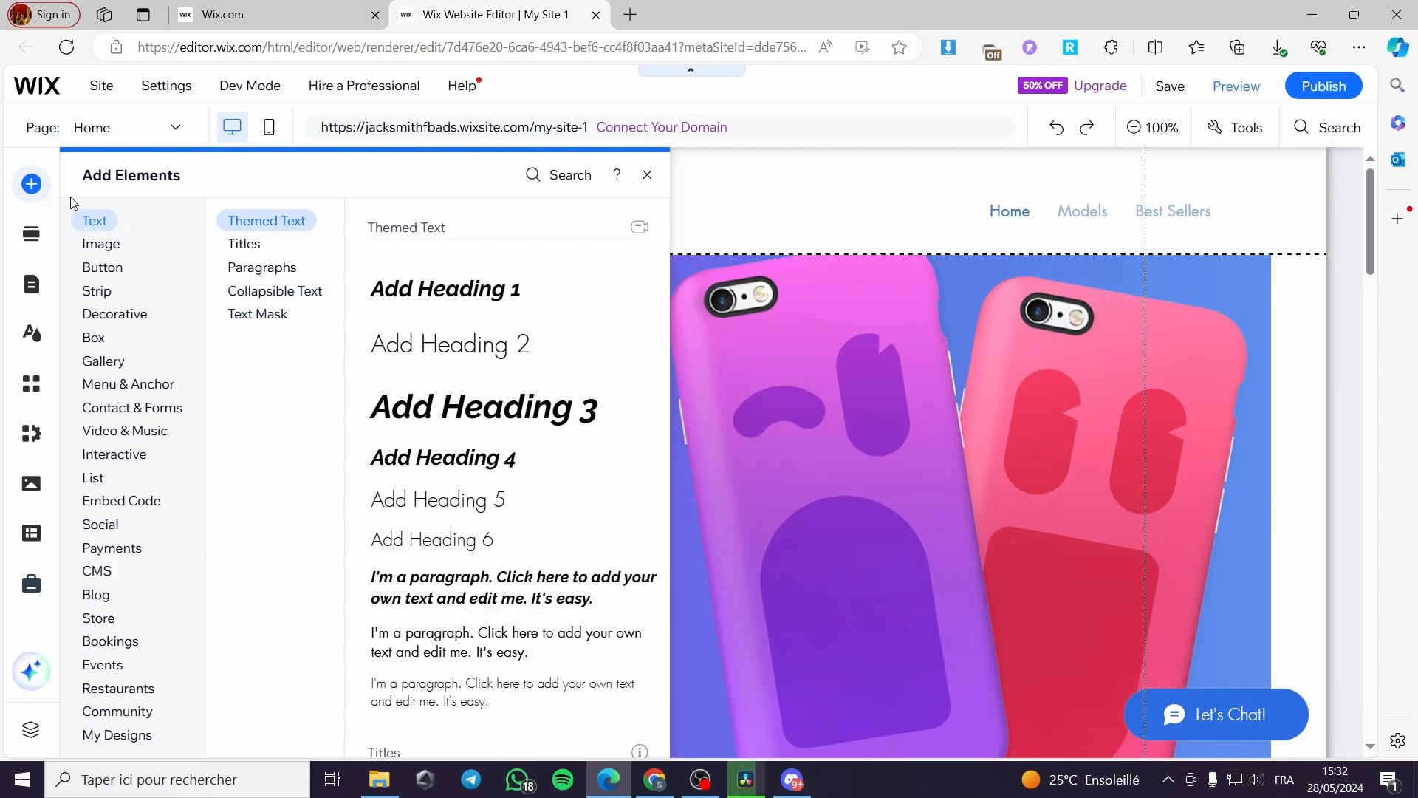
pyautogui.click(102, 616)
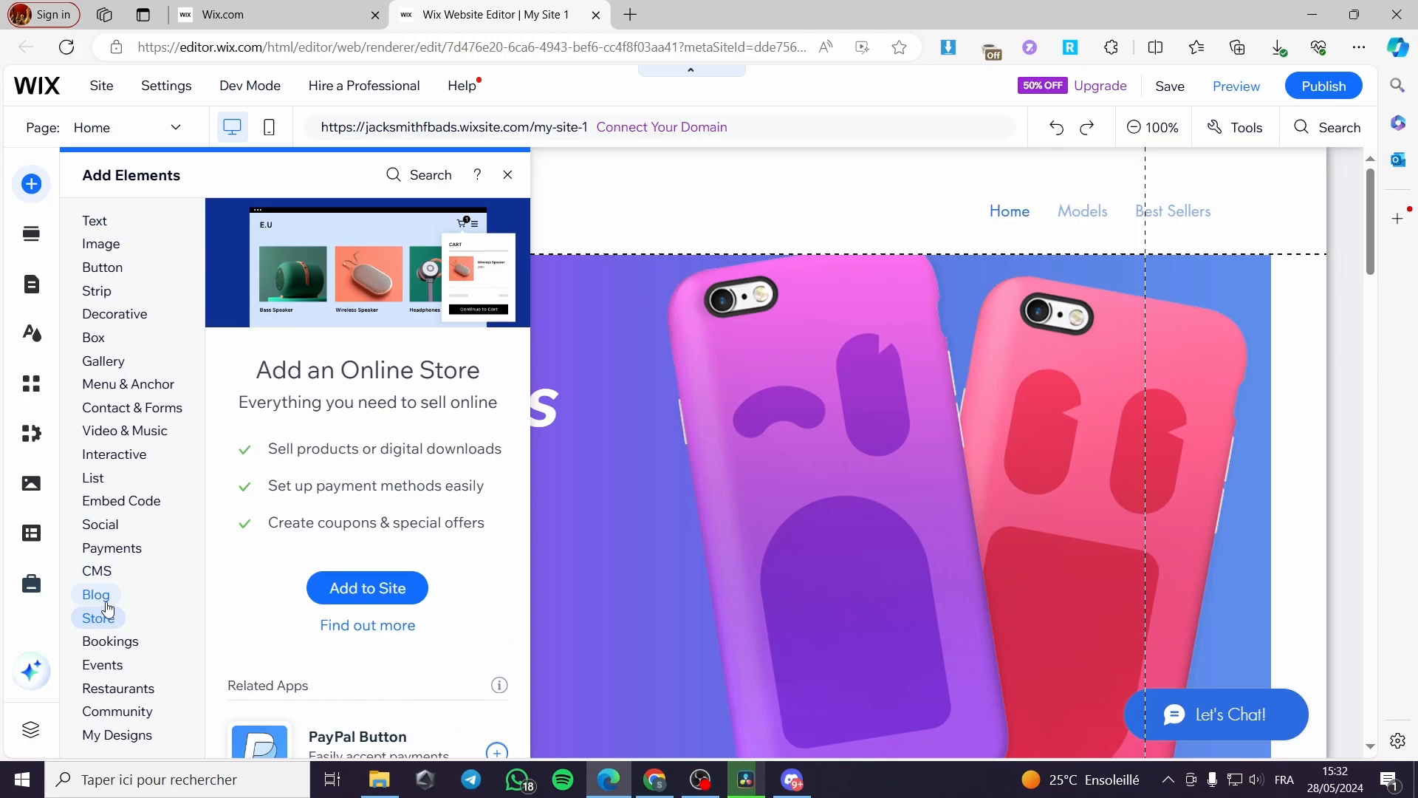
# Review the Blog offering among the addable elements and add the blog to the site
pyautogui.click(107, 603)
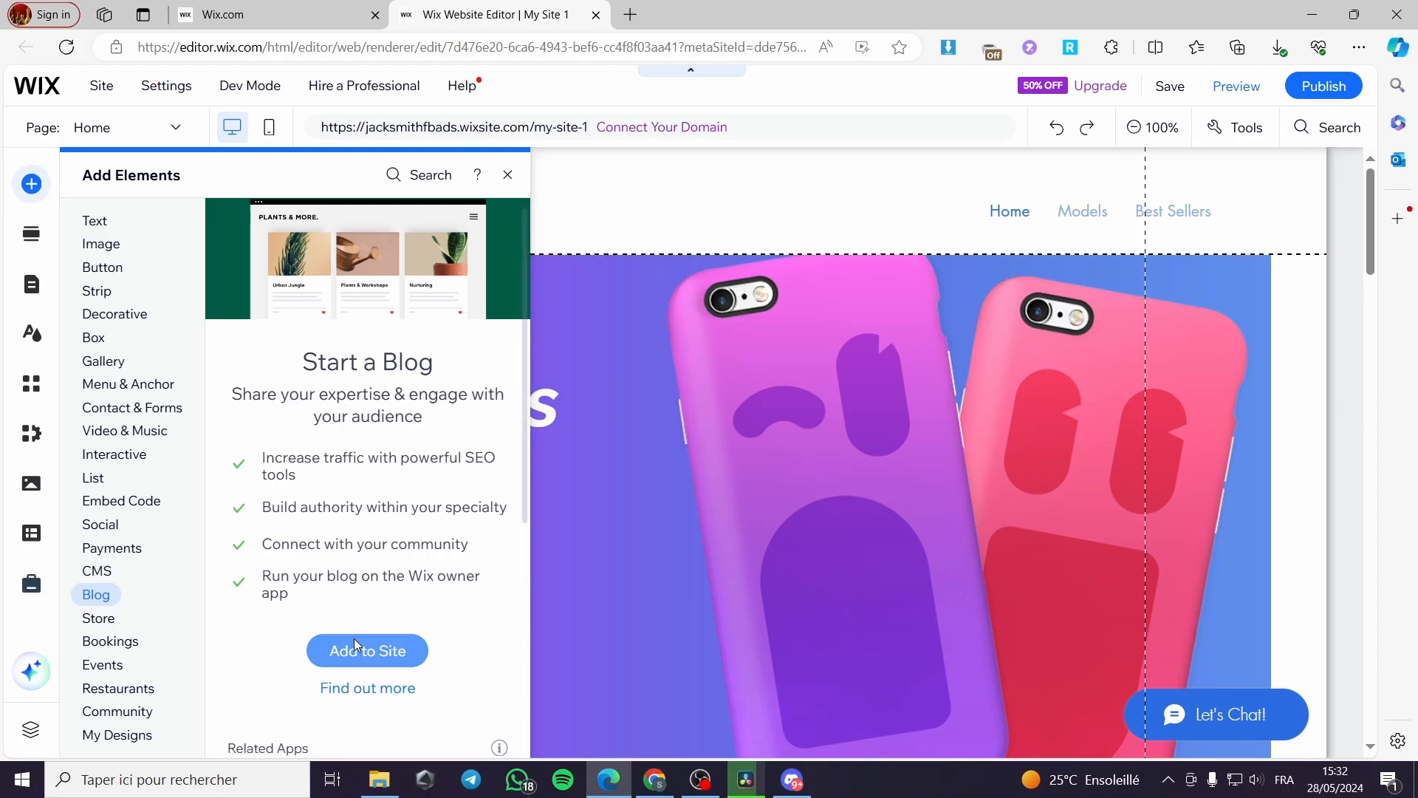
pyautogui.scroll(-3, 366, 648)
pyautogui.scroll(-2, 366, 648)
pyautogui.scroll(5, 360, 635)
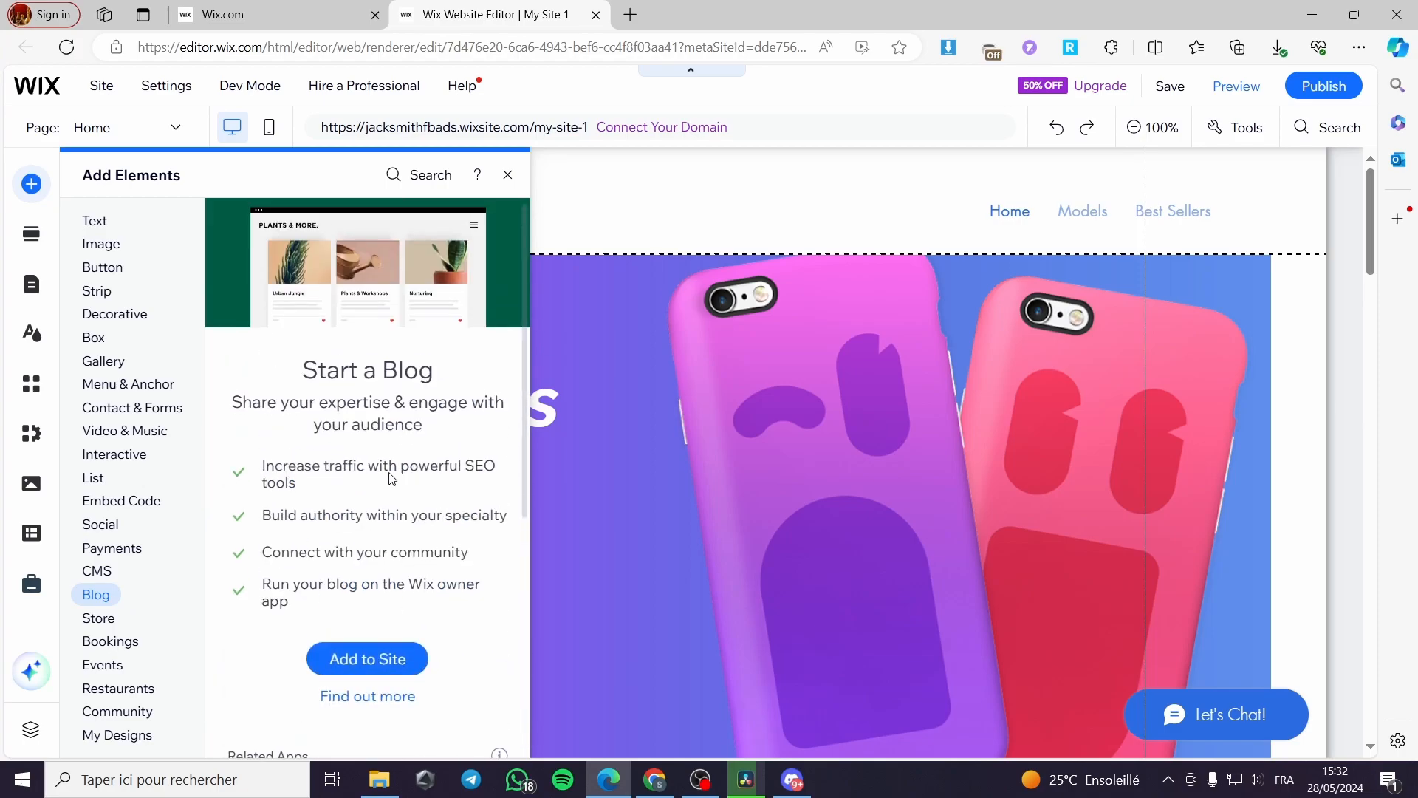
pyautogui.click(376, 662)
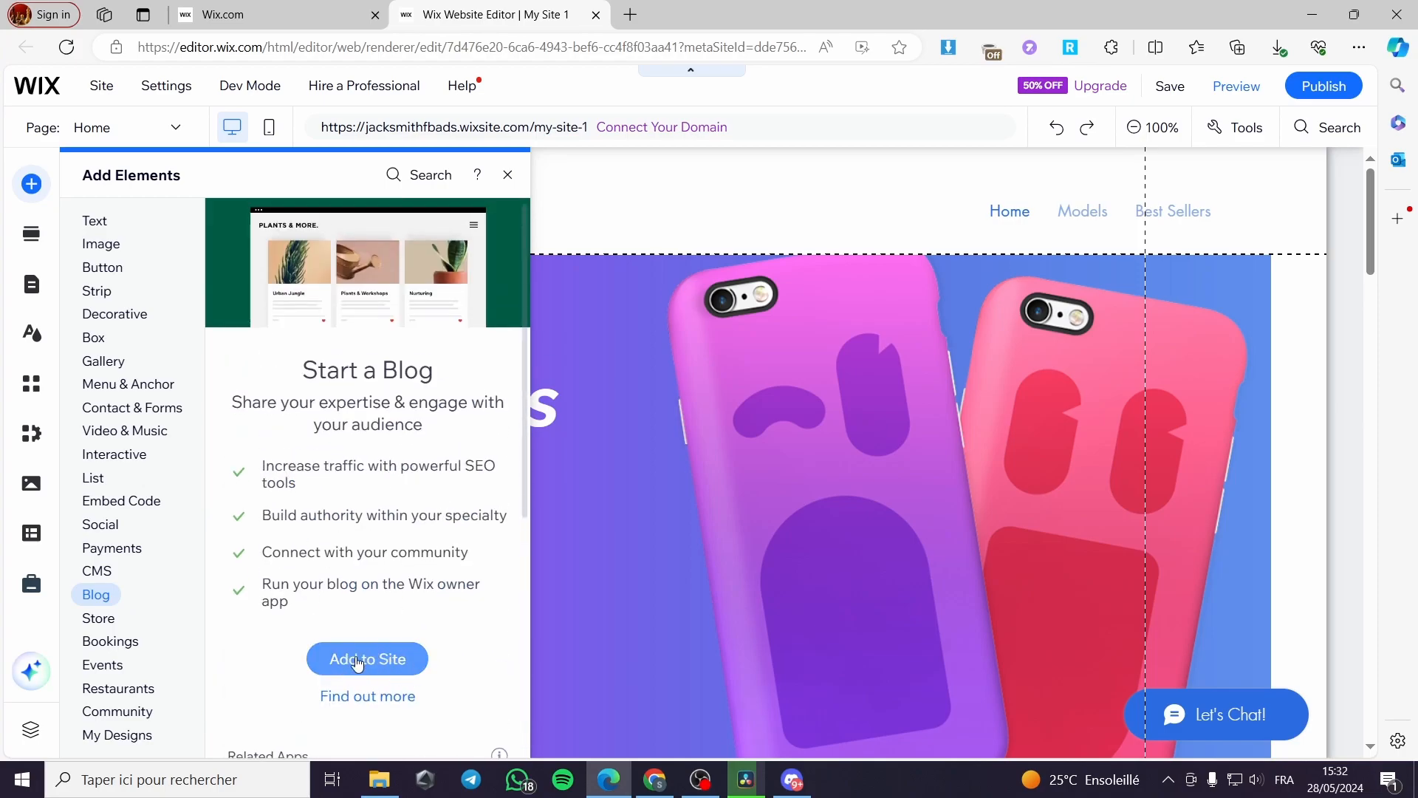
# Create a new blog post based on the first AI-generated idea, "Sustainable fashion trends"
pyautogui.scroll(-5, 343, 665)
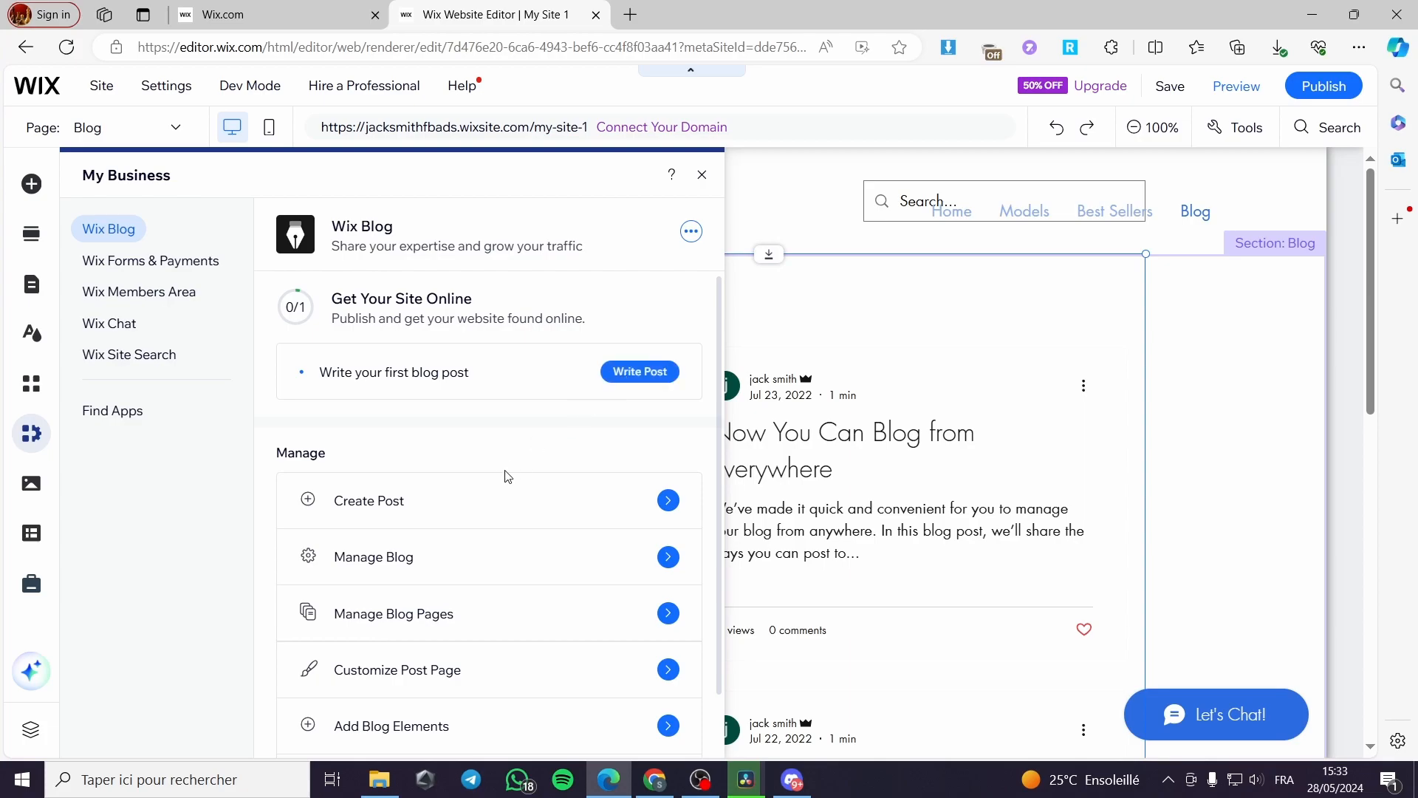
pyautogui.scroll(-1, 506, 477)
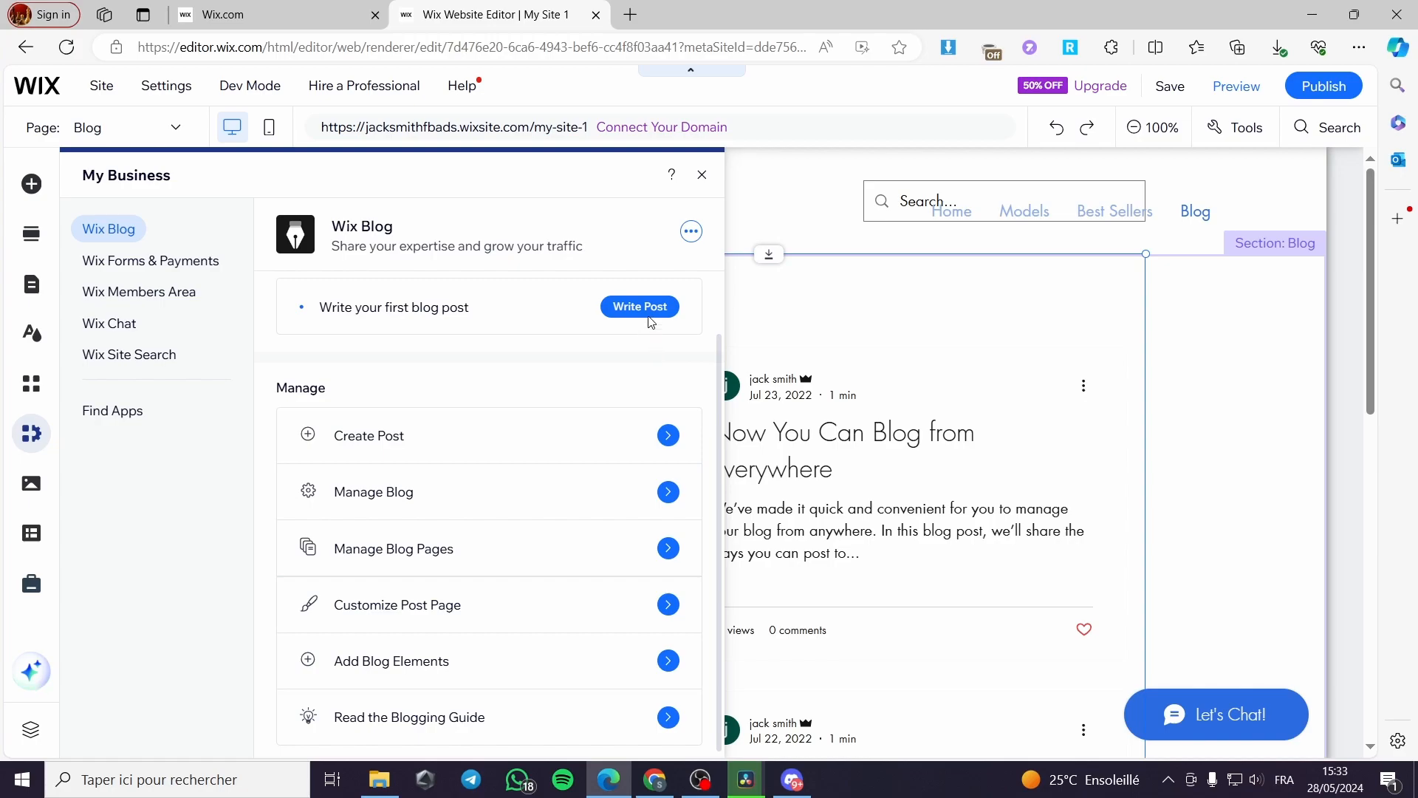
pyautogui.click(669, 437)
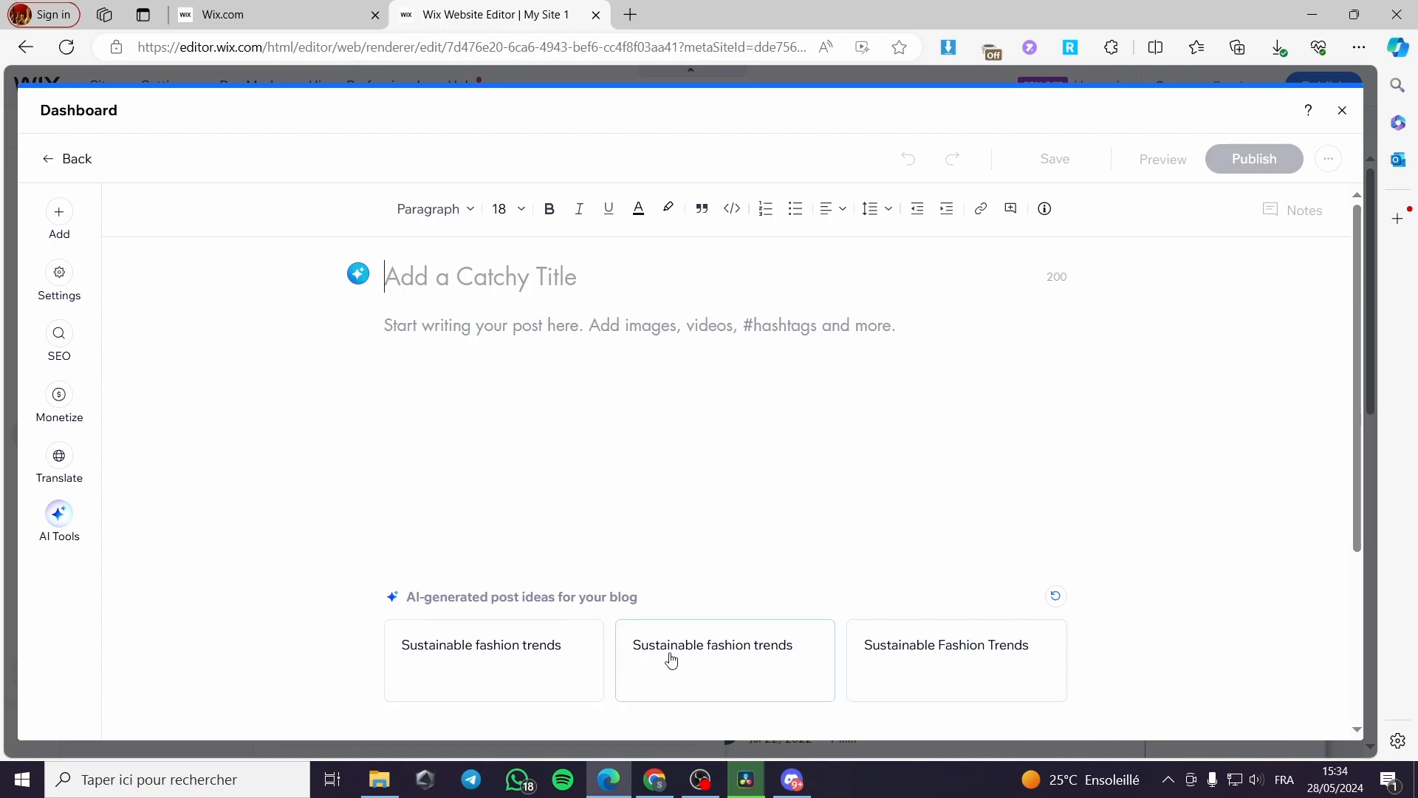
pyautogui.click(507, 669)
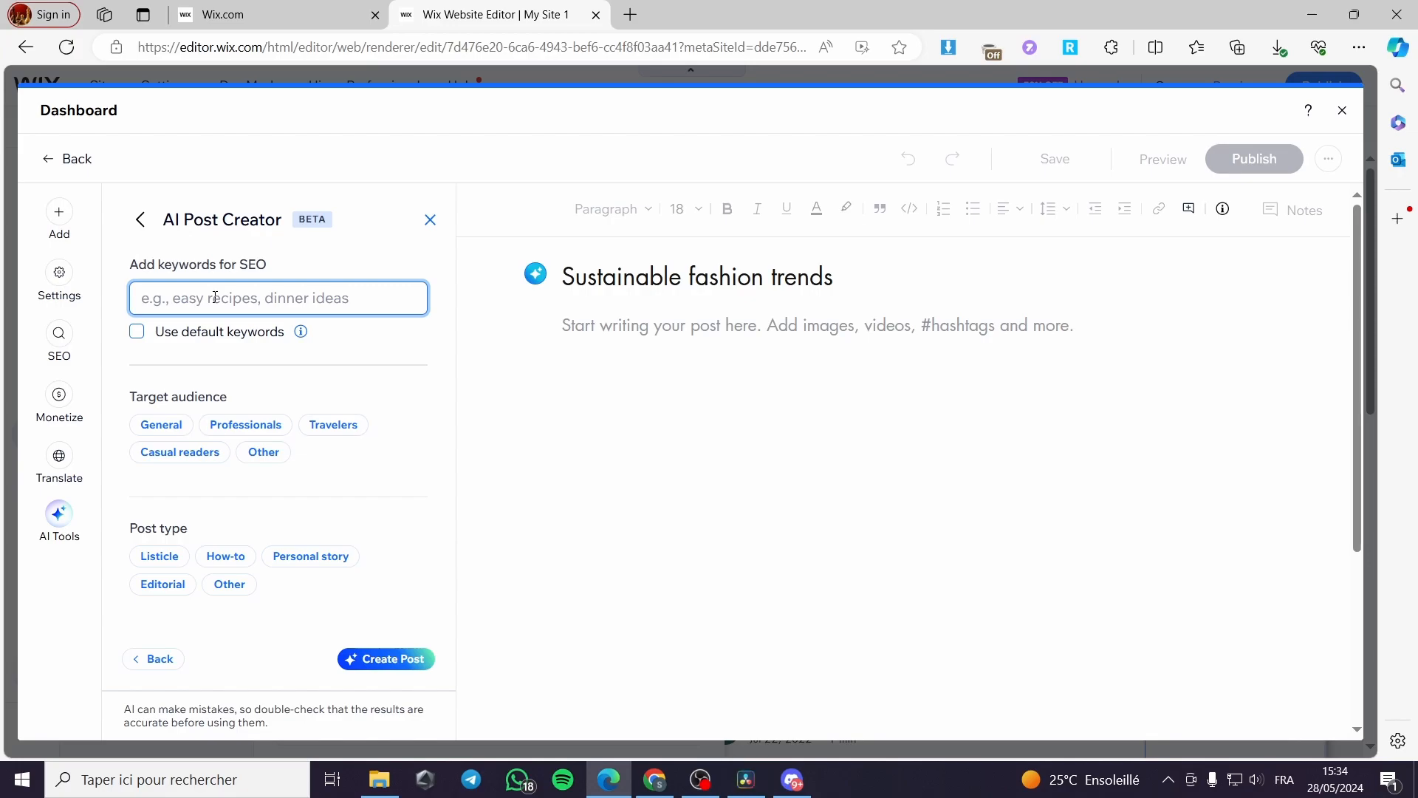
# Try "fshion colthing" as SEO keywords, switch to the default keywords and generate the post with the AI Post Creator
pyautogui.write('fshion colthing')
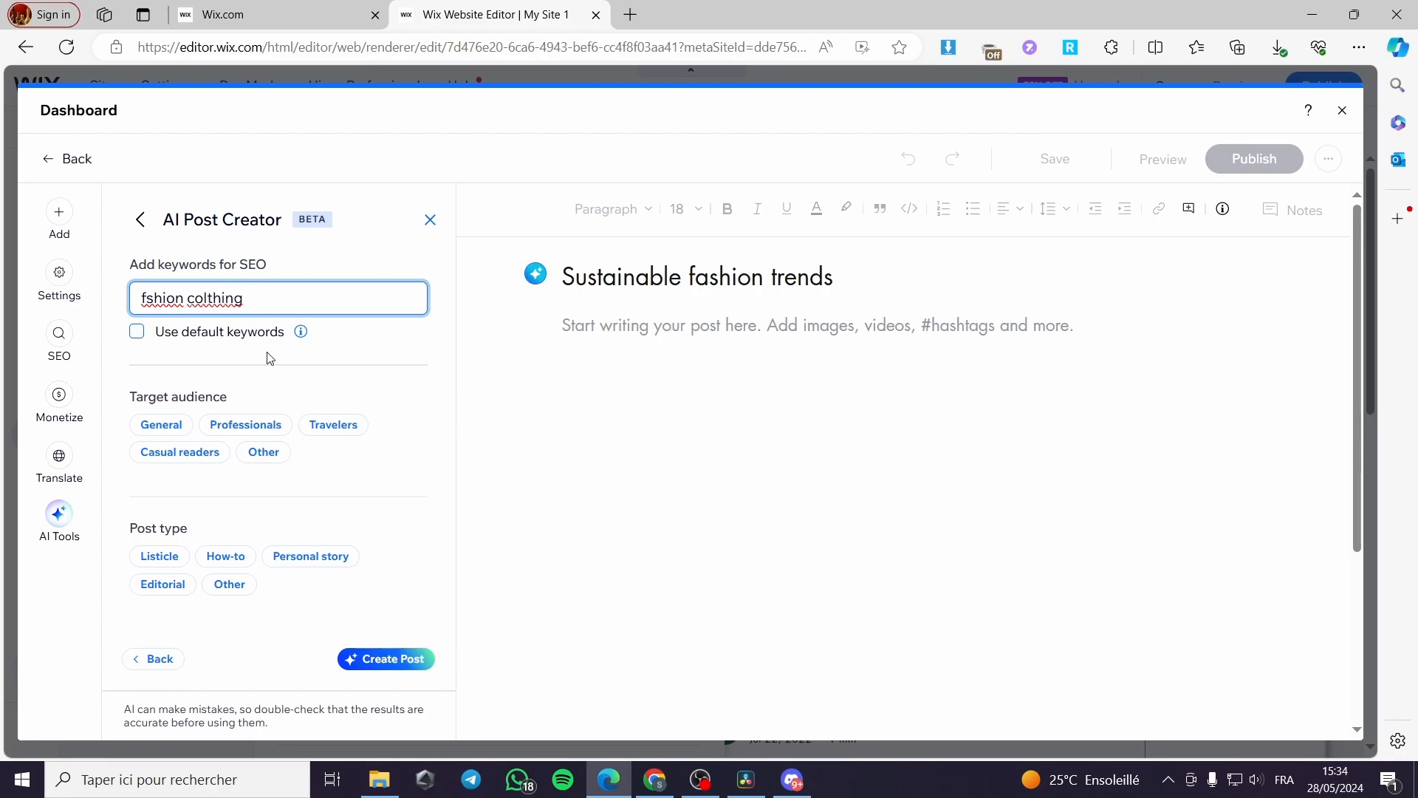
pyautogui.click(193, 336)
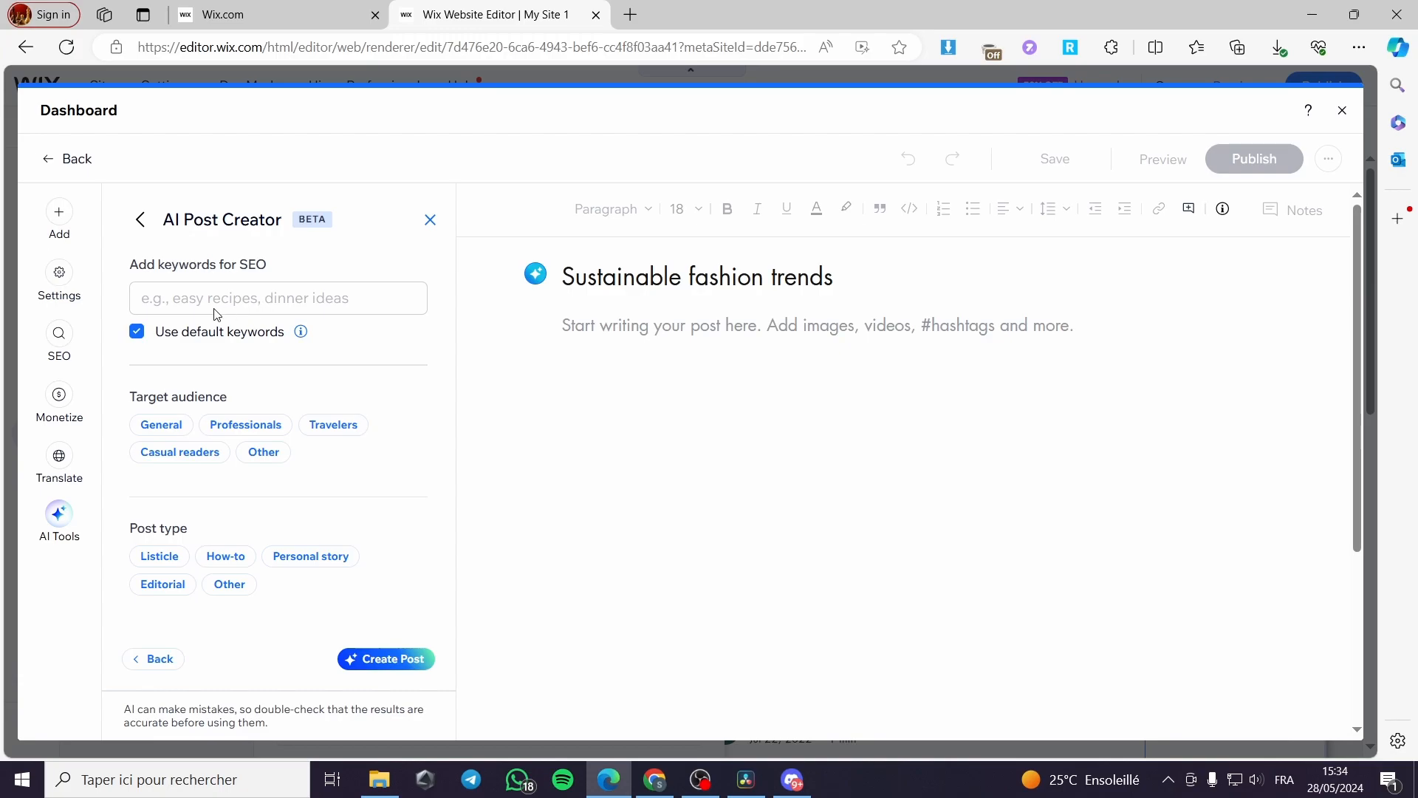
pyautogui.click(392, 660)
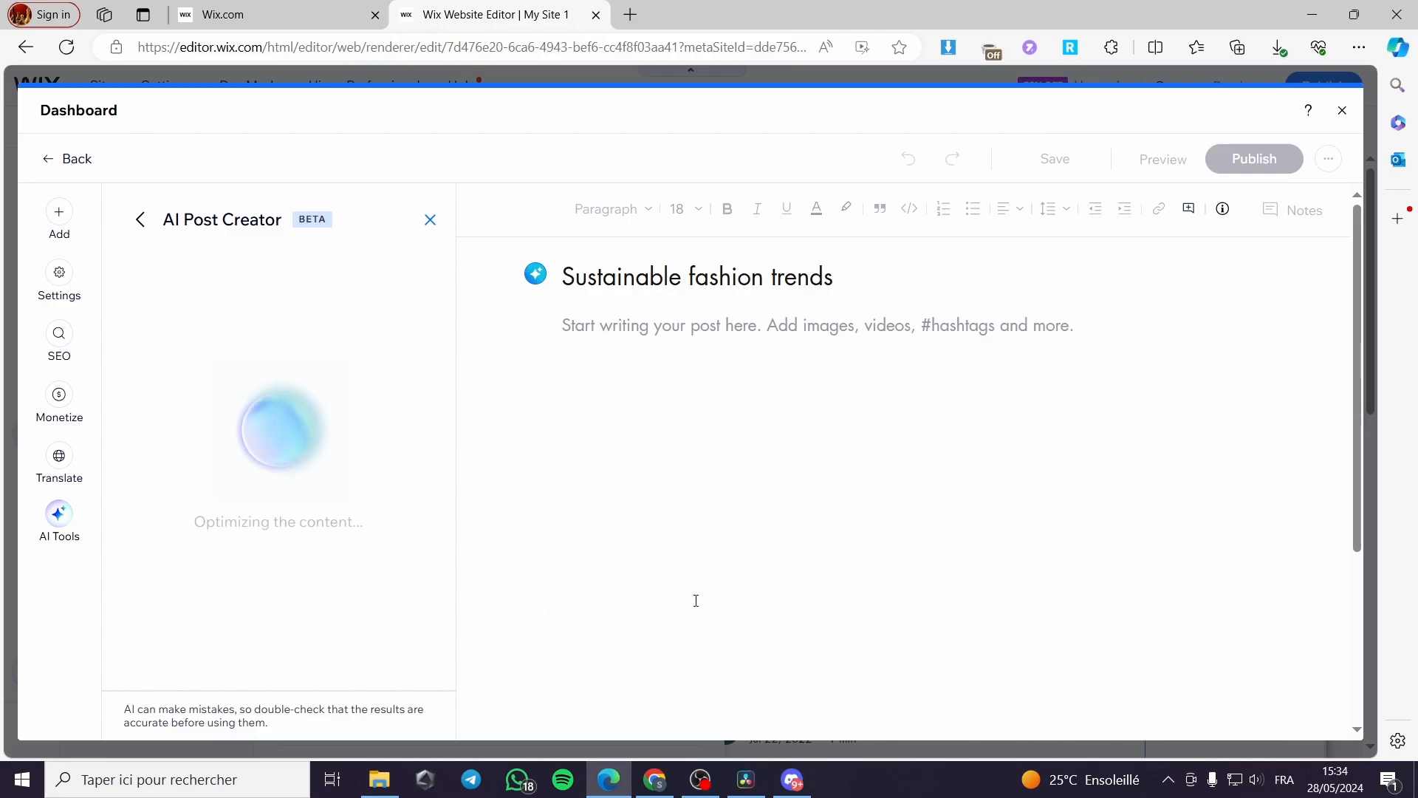
# Review the post's general settings, including featured image, publish date and excerpt, and close the post editor
pyautogui.click(64, 274)
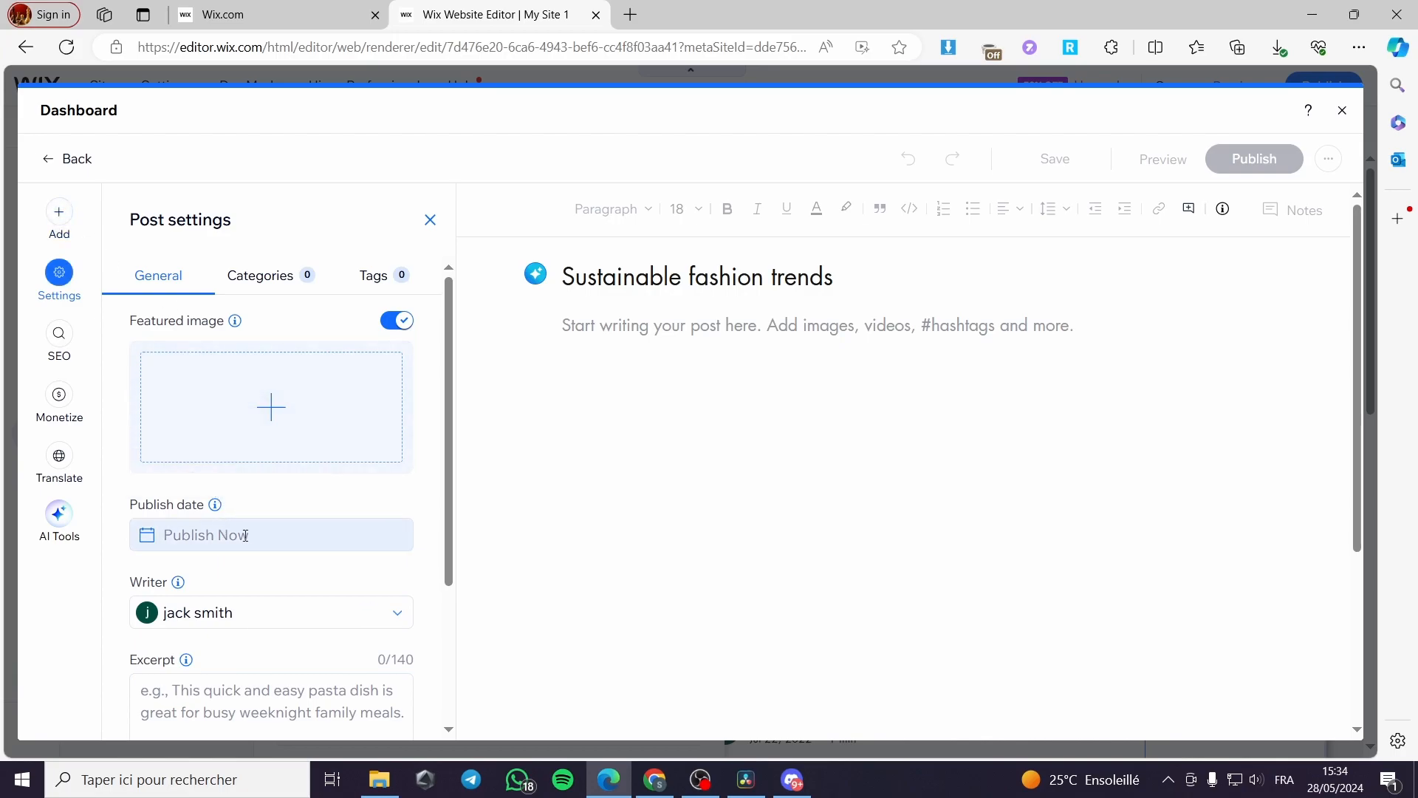
pyautogui.scroll(-2, 241, 534)
pyautogui.scroll(2, 269, 545)
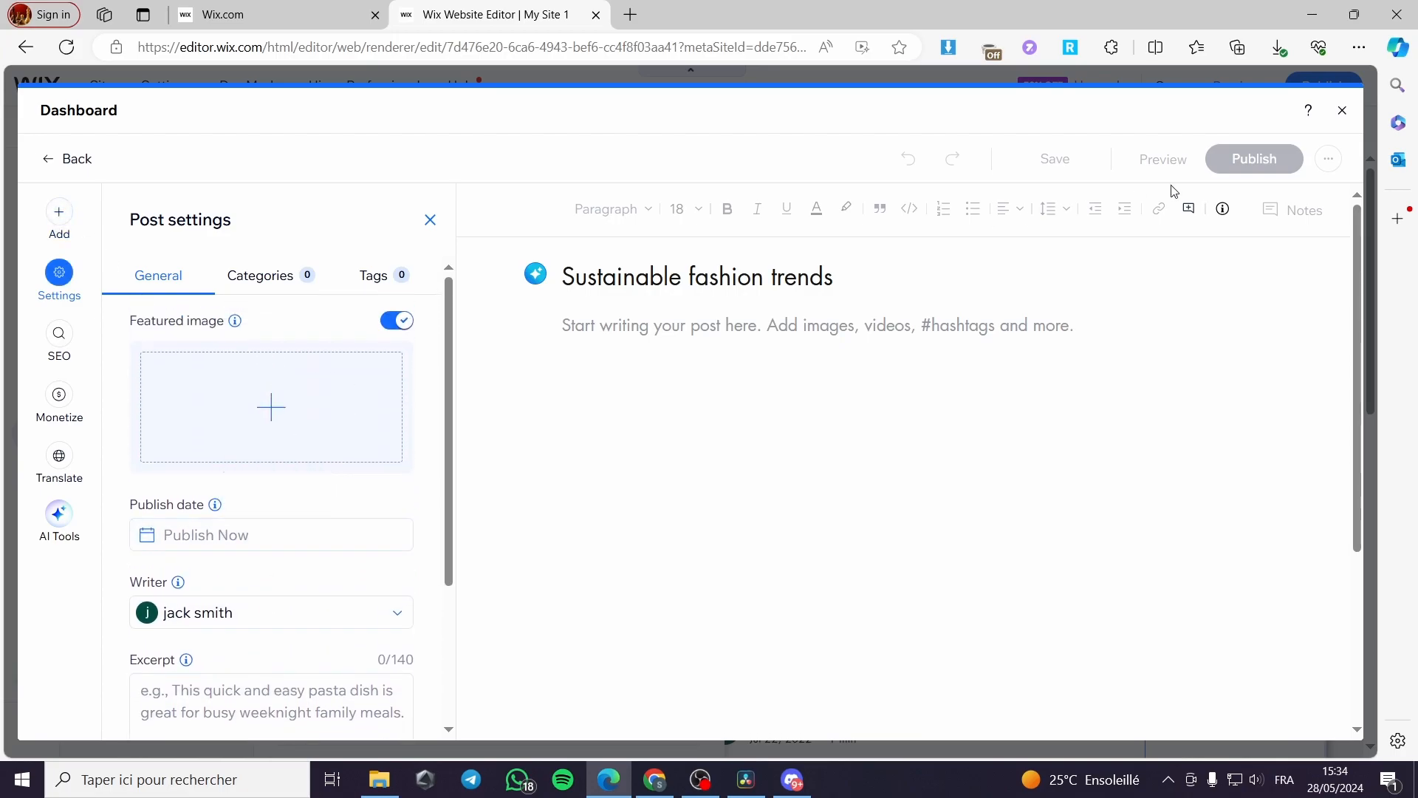
pyautogui.click(1343, 110)
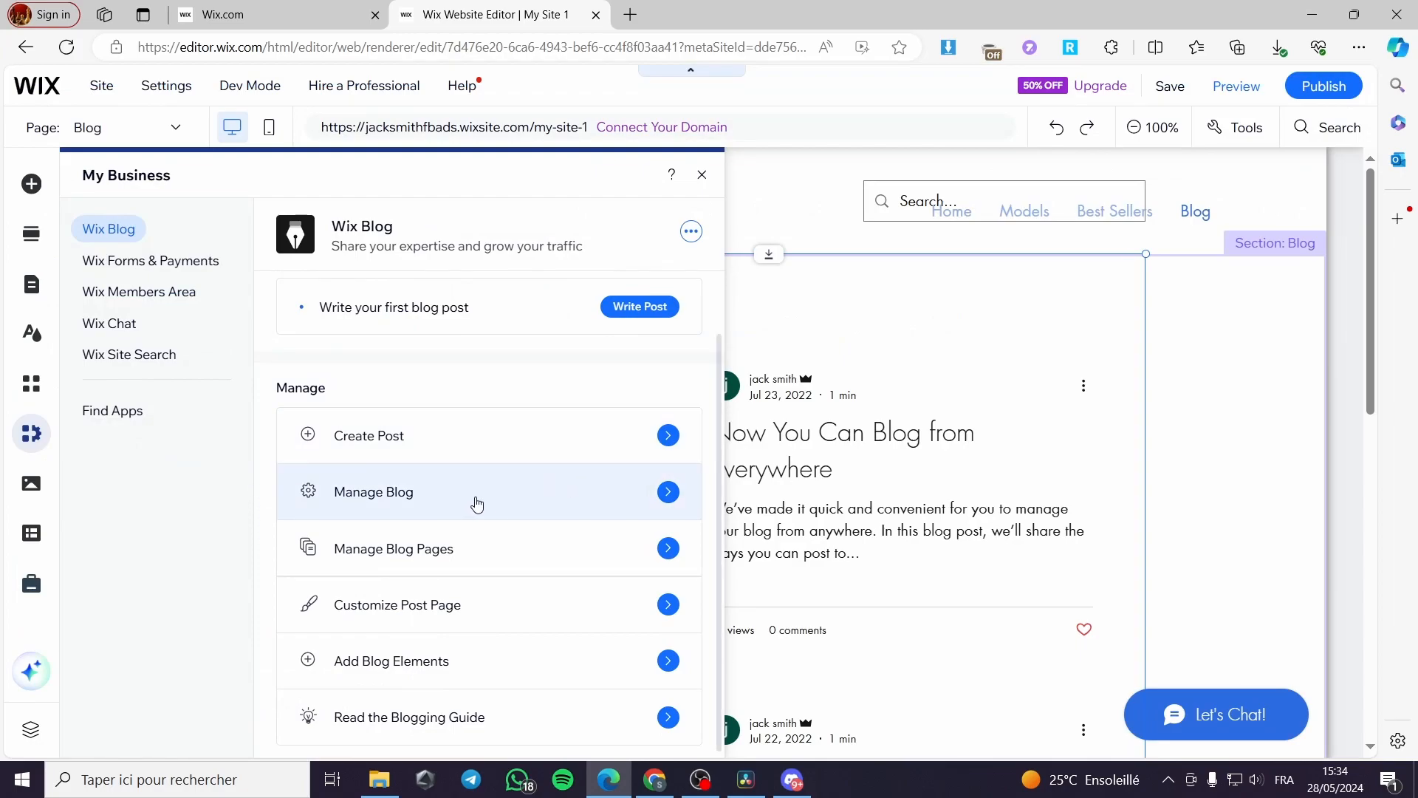
# Examine the blog dashboard's analytics, post templates, blogging tools and Posts list, then close the dashboard
pyautogui.click(477, 503)
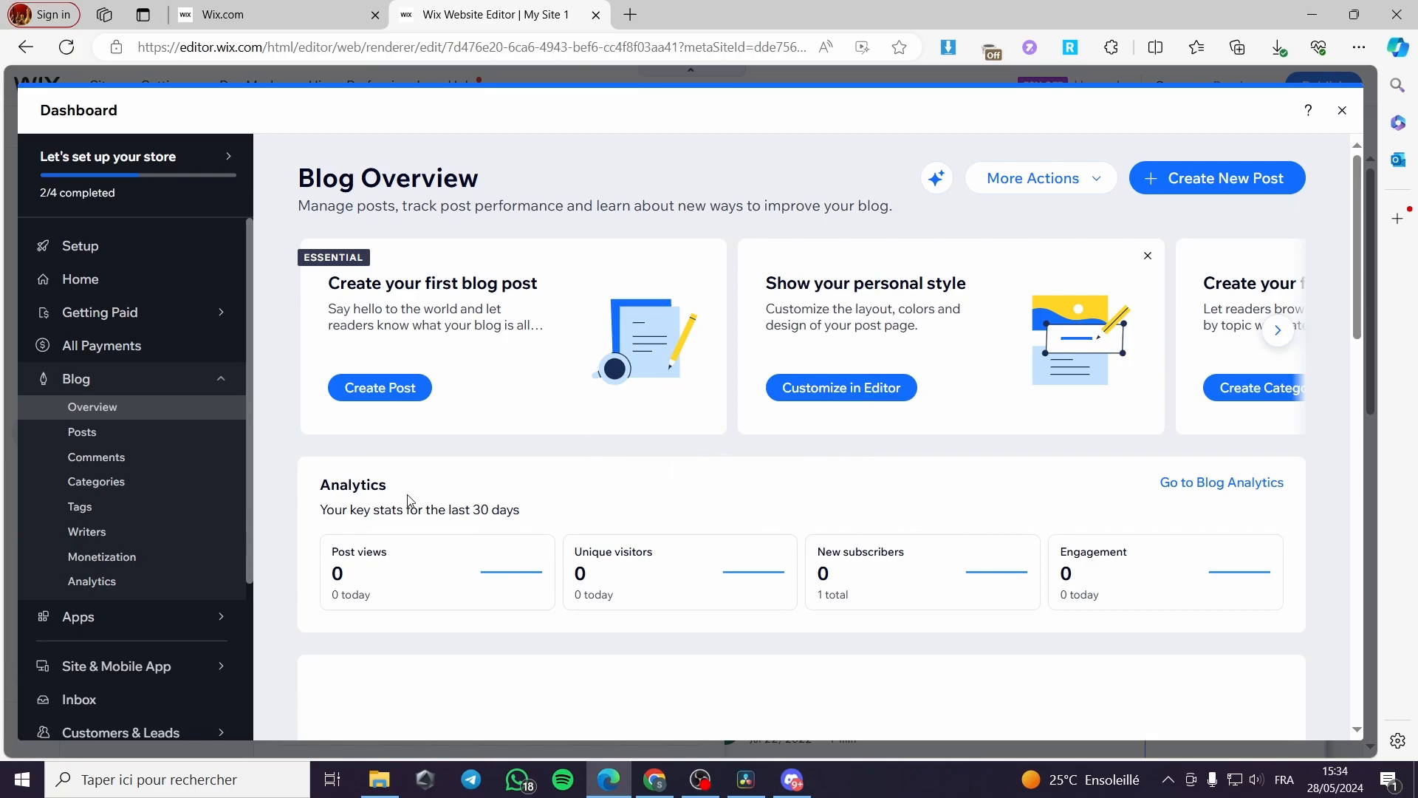
pyautogui.scroll(-3, 813, 484)
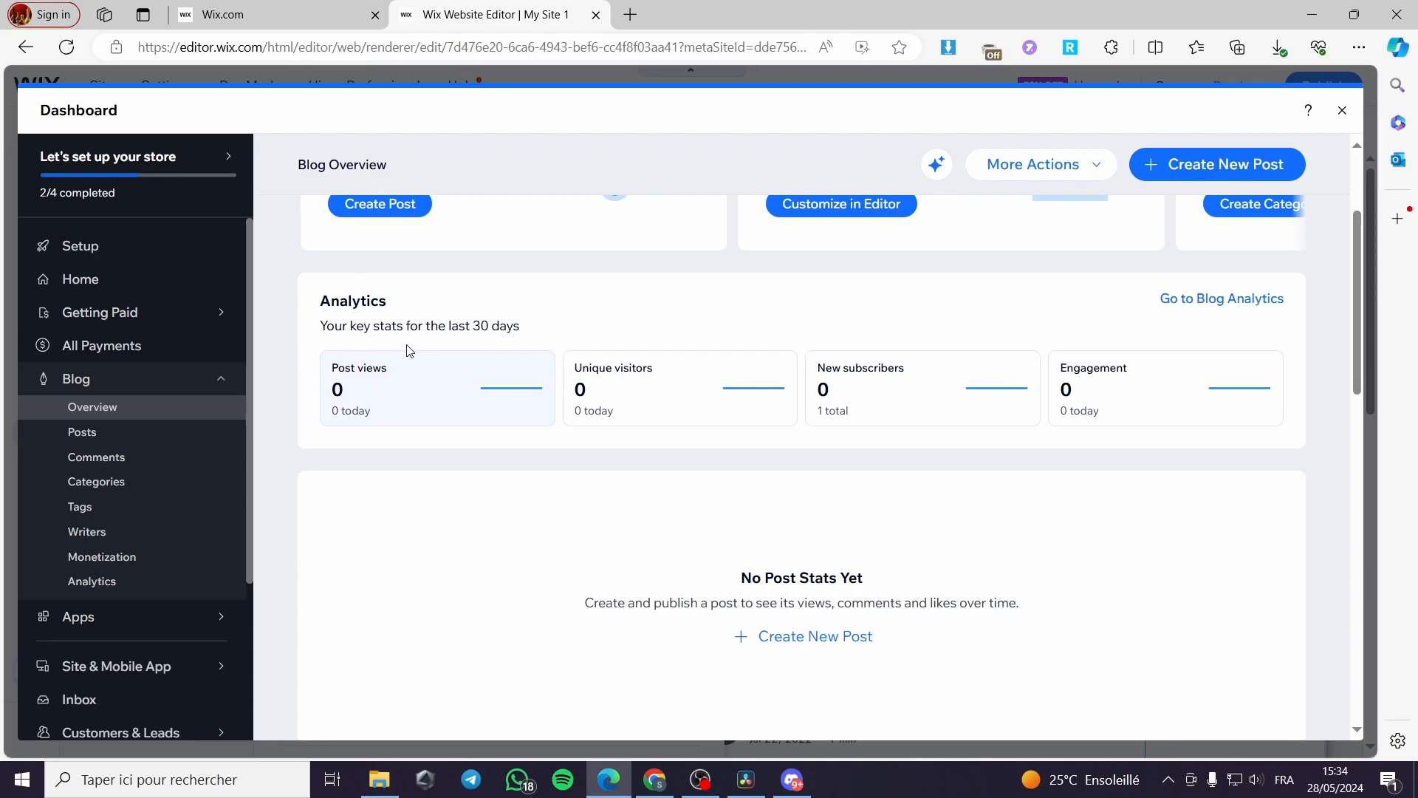
pyautogui.scroll(-10, 413, 350)
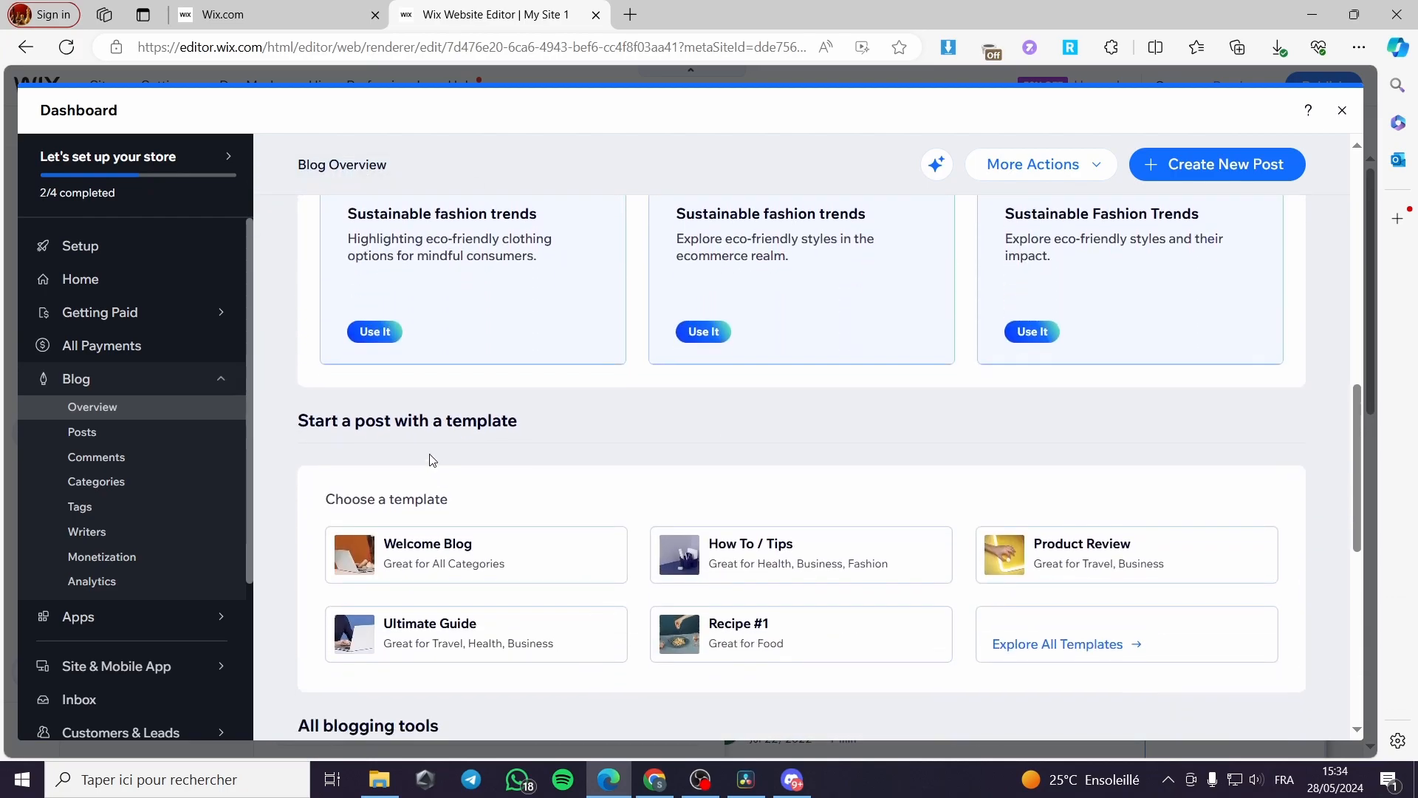
pyautogui.scroll(3, 395, 357)
pyautogui.scroll(-3, 640, 416)
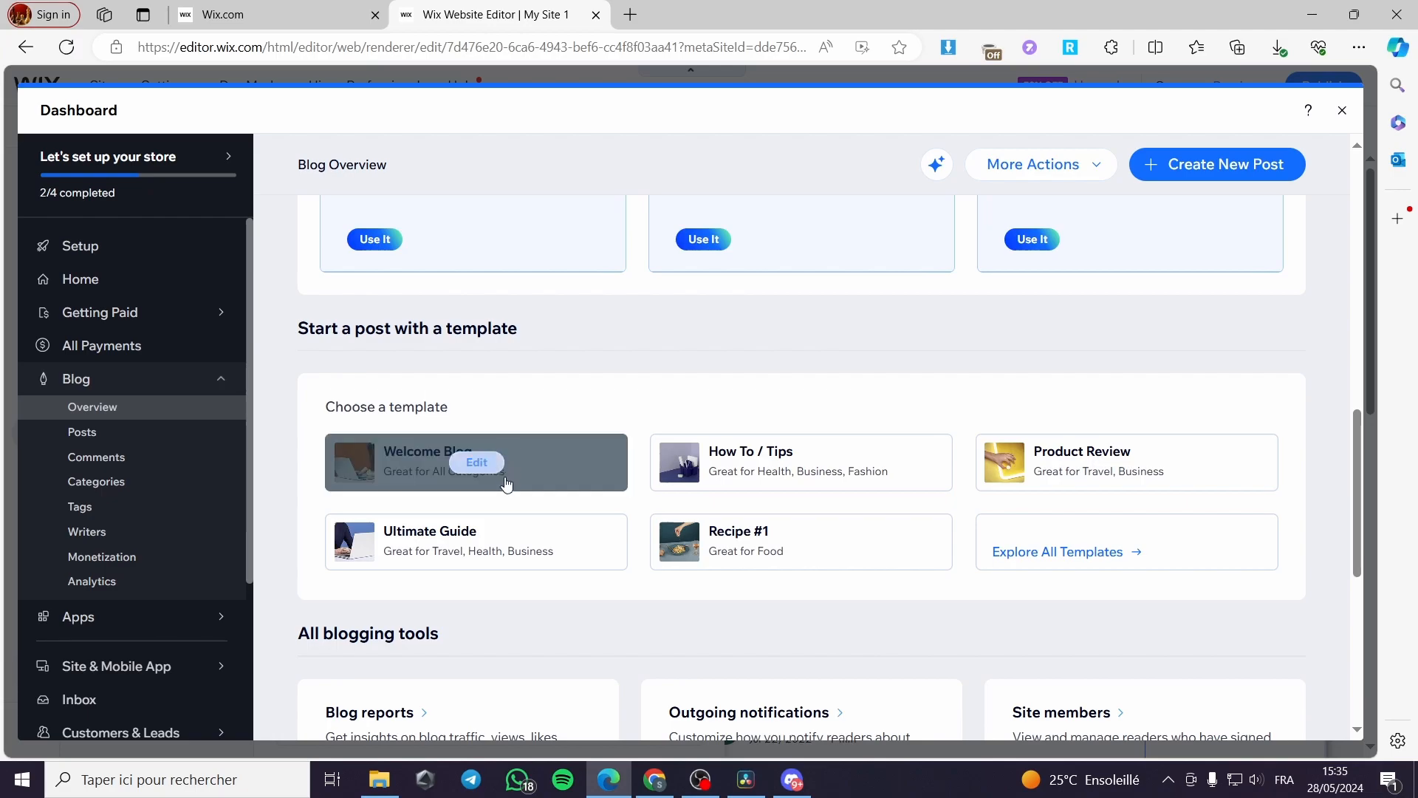
pyautogui.scroll(-1, 597, 546)
pyautogui.scroll(-2, 597, 546)
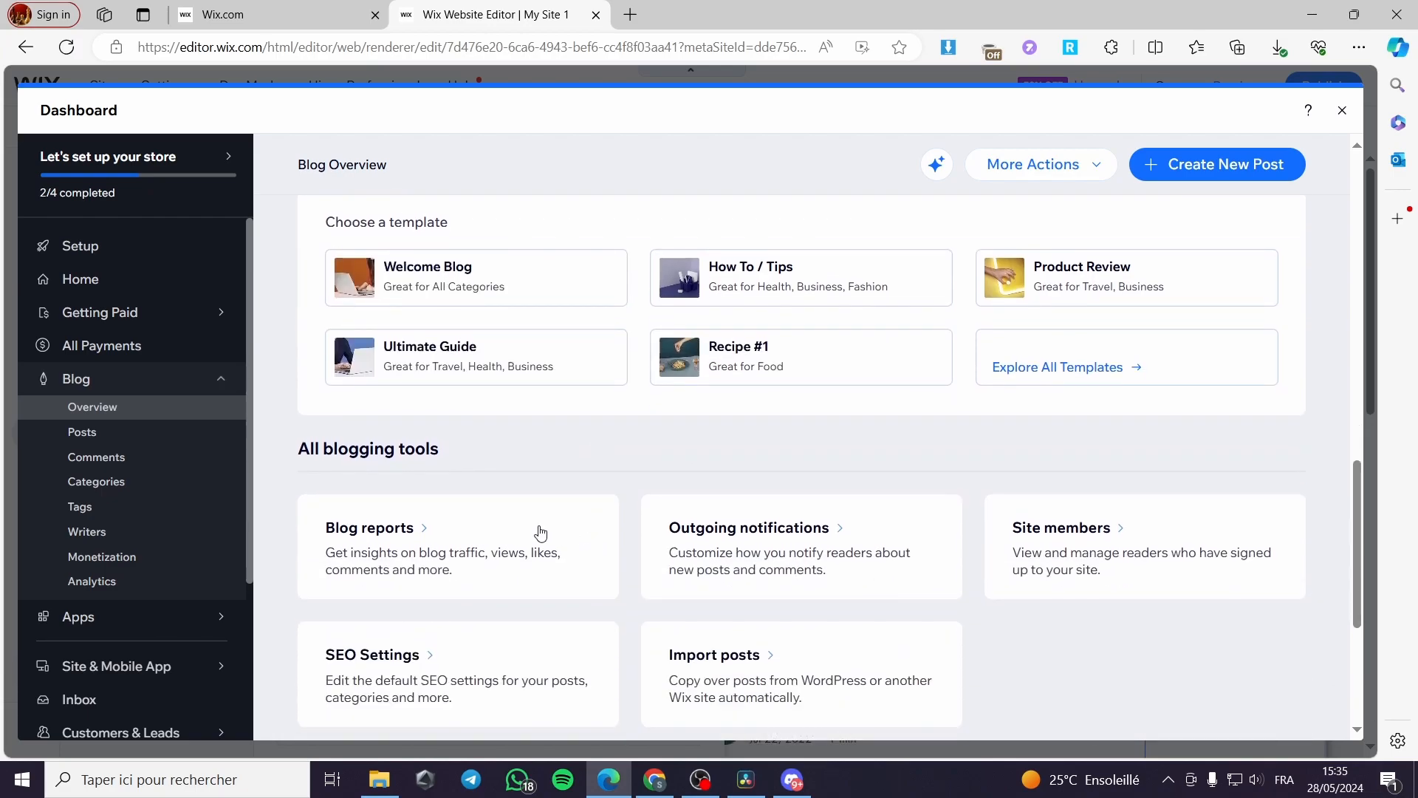
pyautogui.scroll(-2, 350, 462)
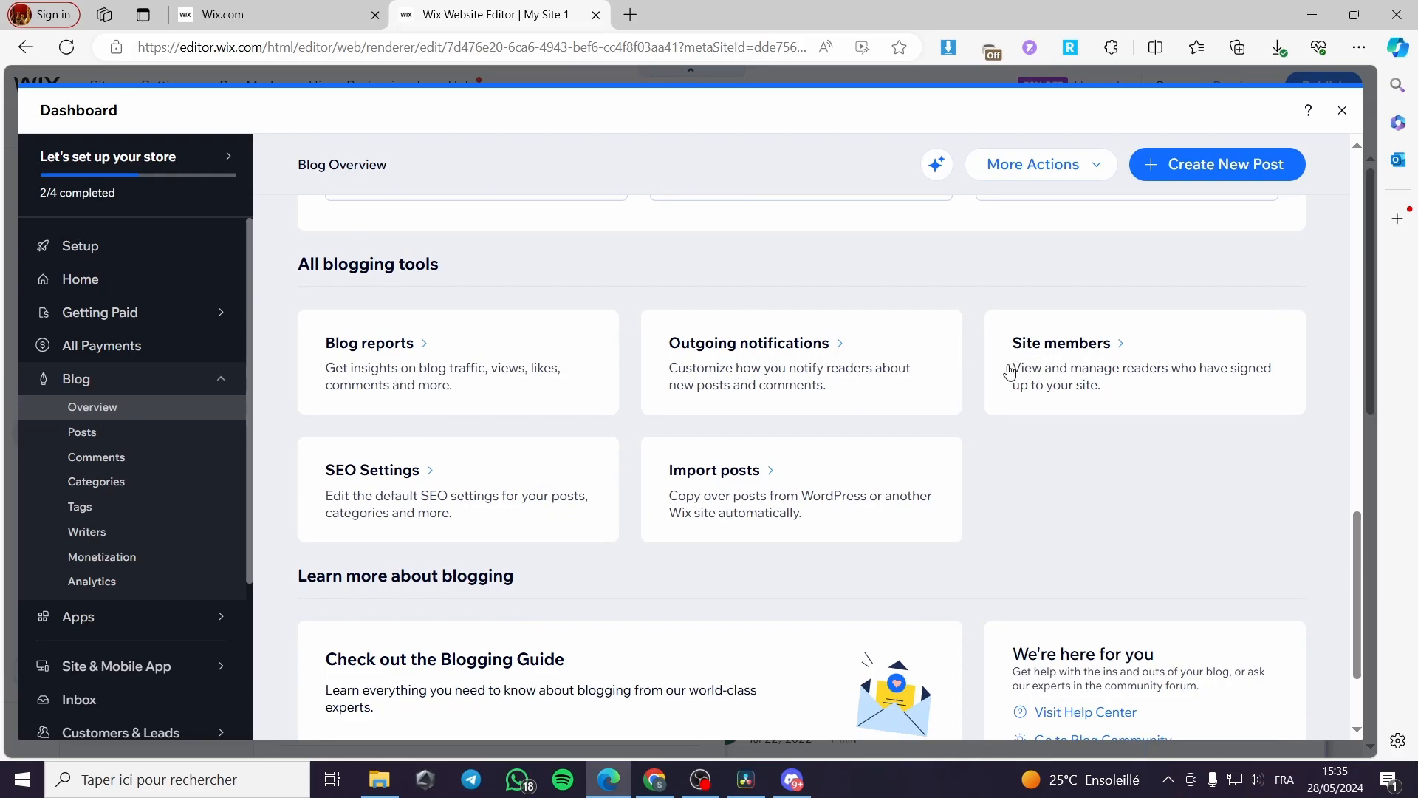
pyautogui.scroll(-2, 696, 500)
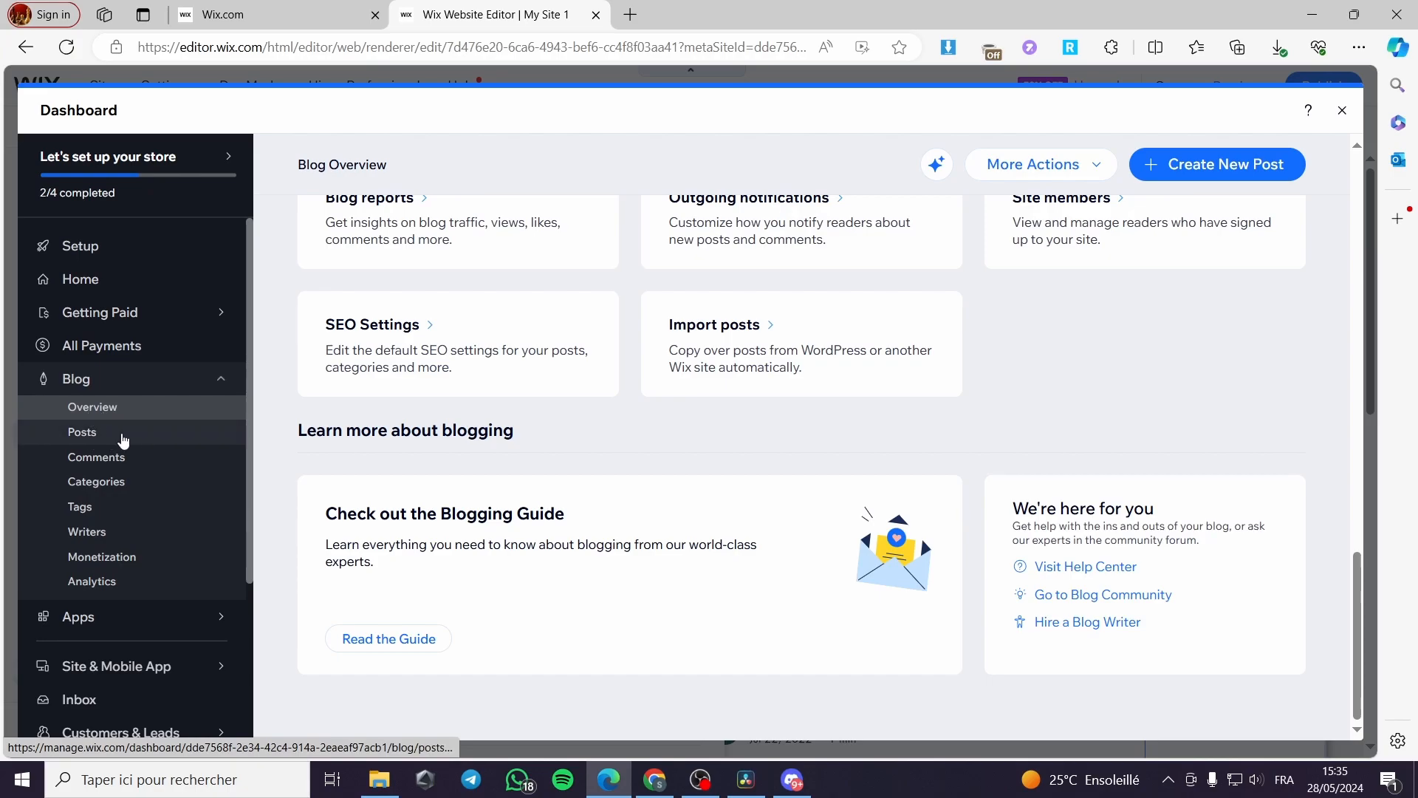
pyautogui.click(118, 434)
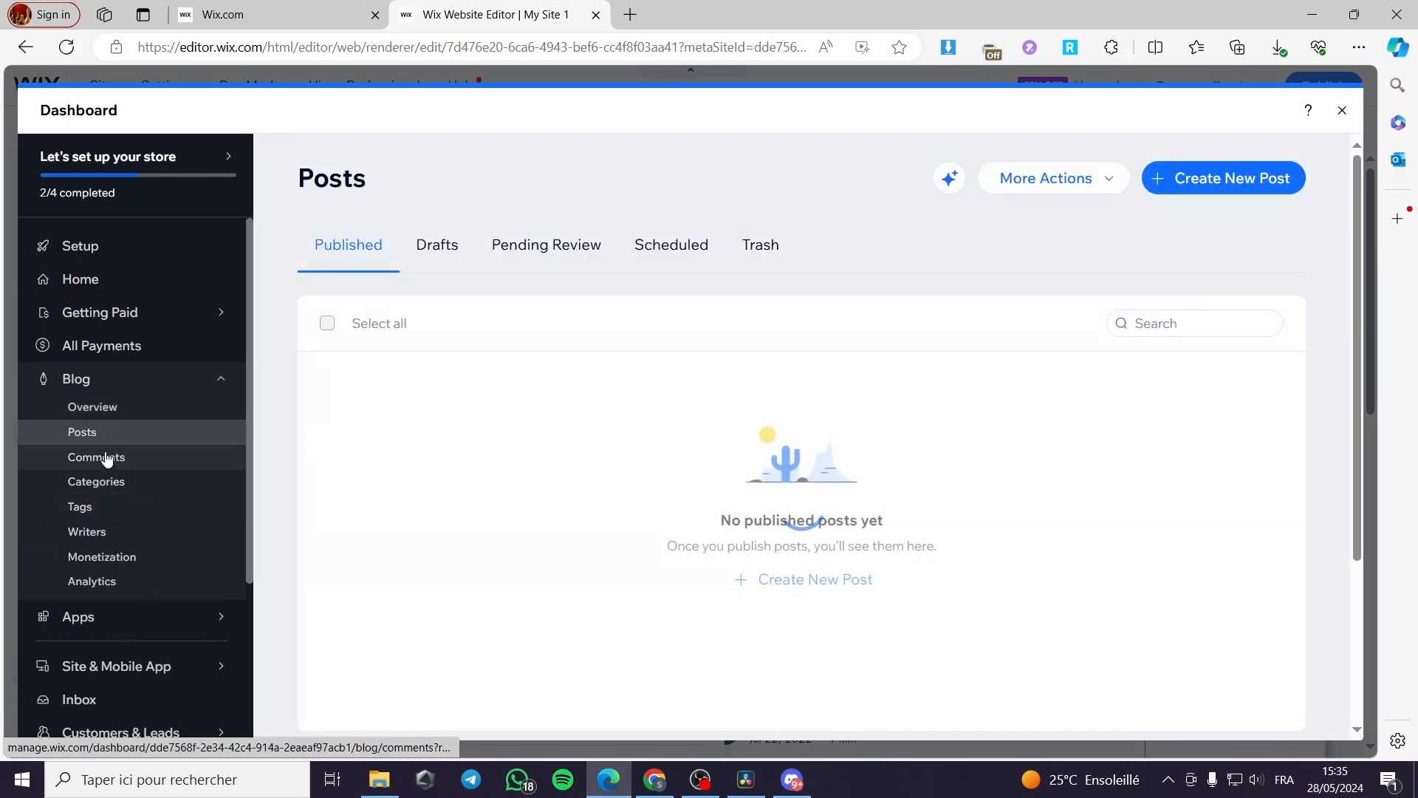
pyautogui.click(1342, 110)
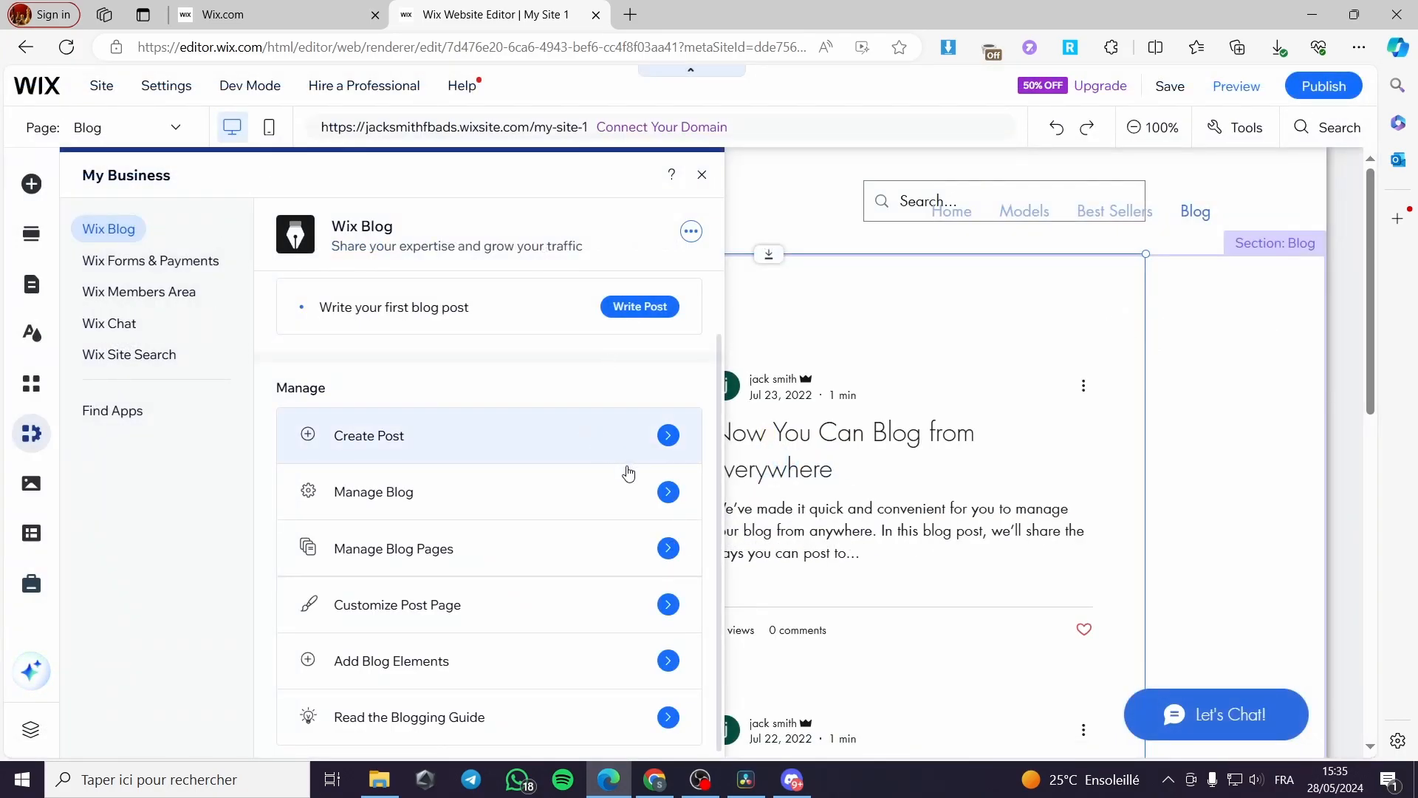
# Open the management of the site's blog pages
pyautogui.click(667, 549)
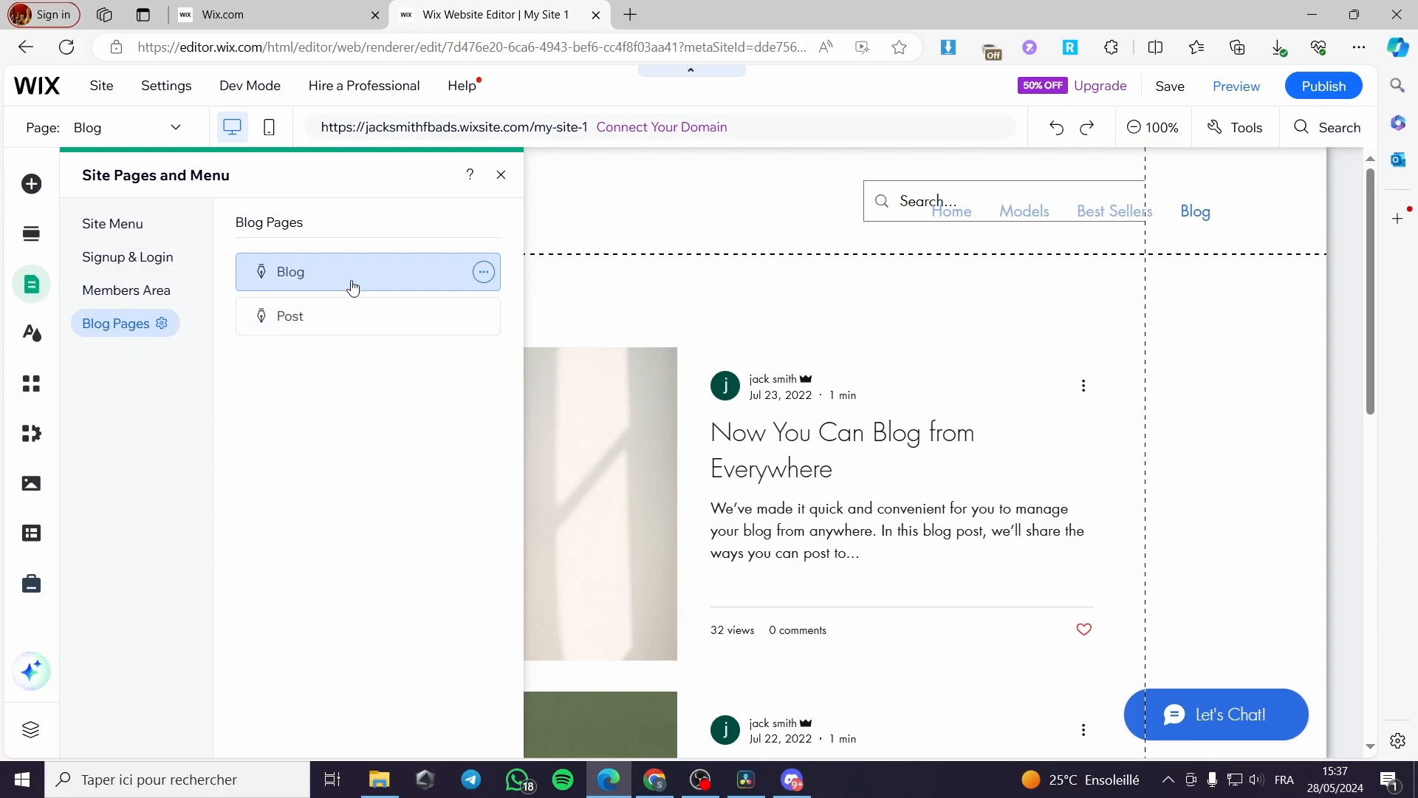
# Open the Blog page's settings and review its page info, advanced caching, layout and permissions options
pyautogui.click(484, 272)
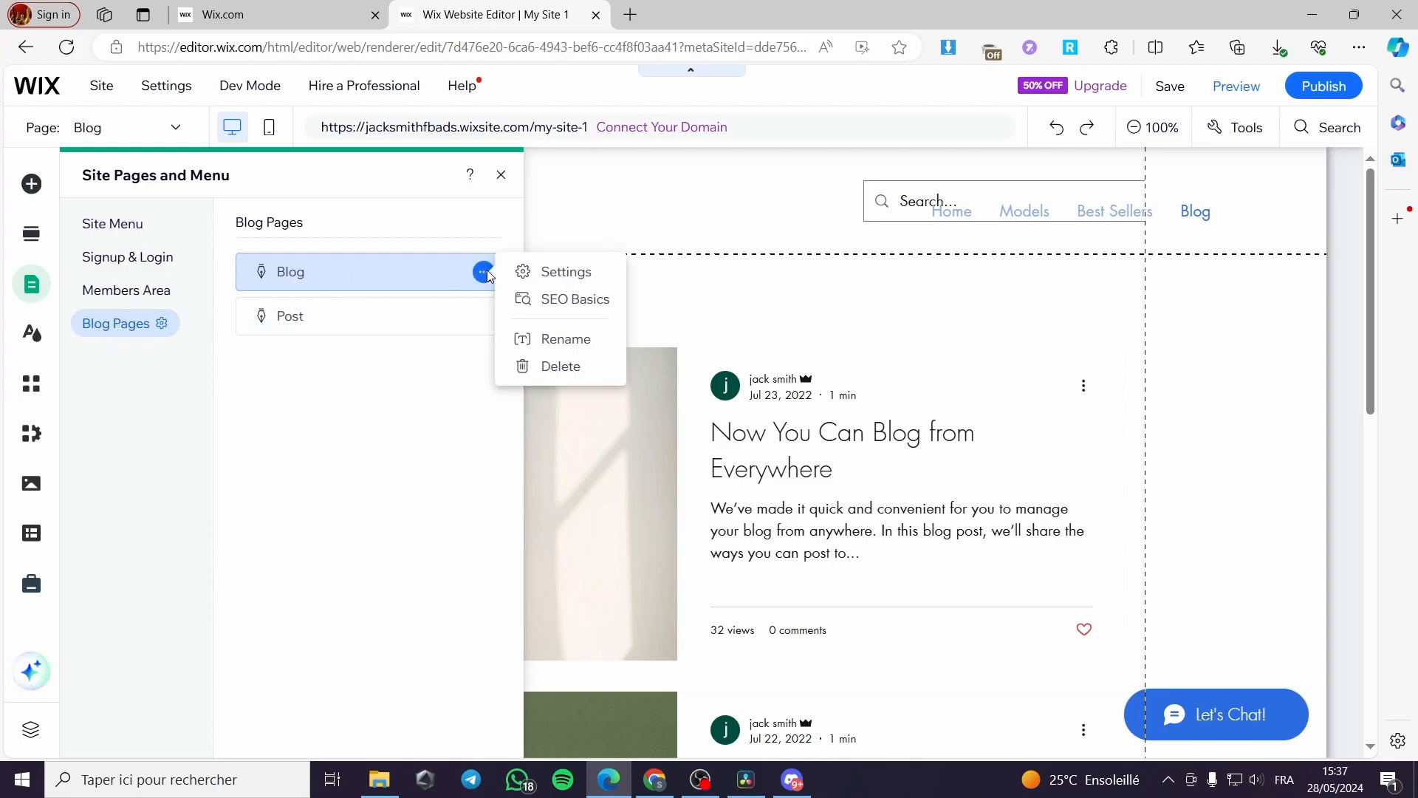
pyautogui.click(557, 275)
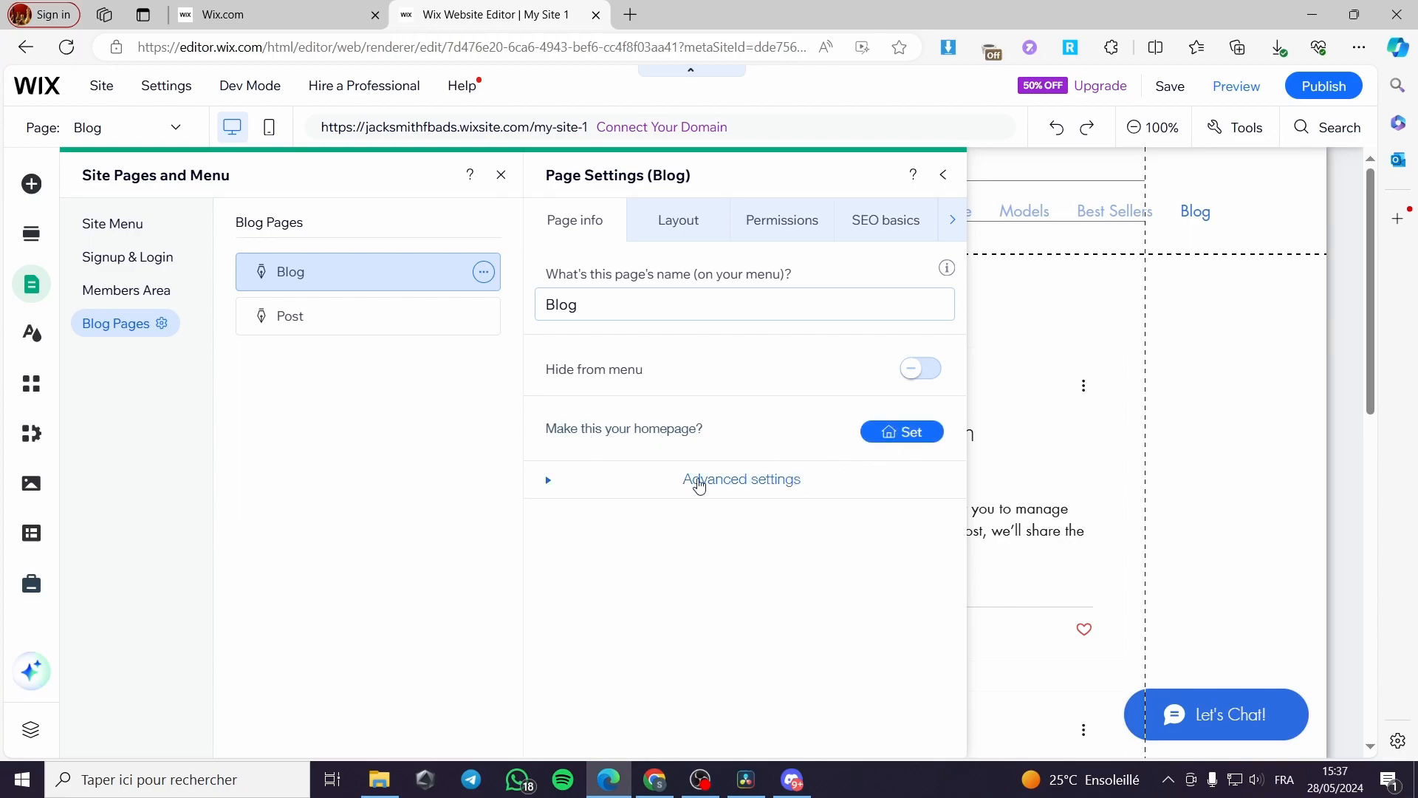
pyautogui.click(556, 489)
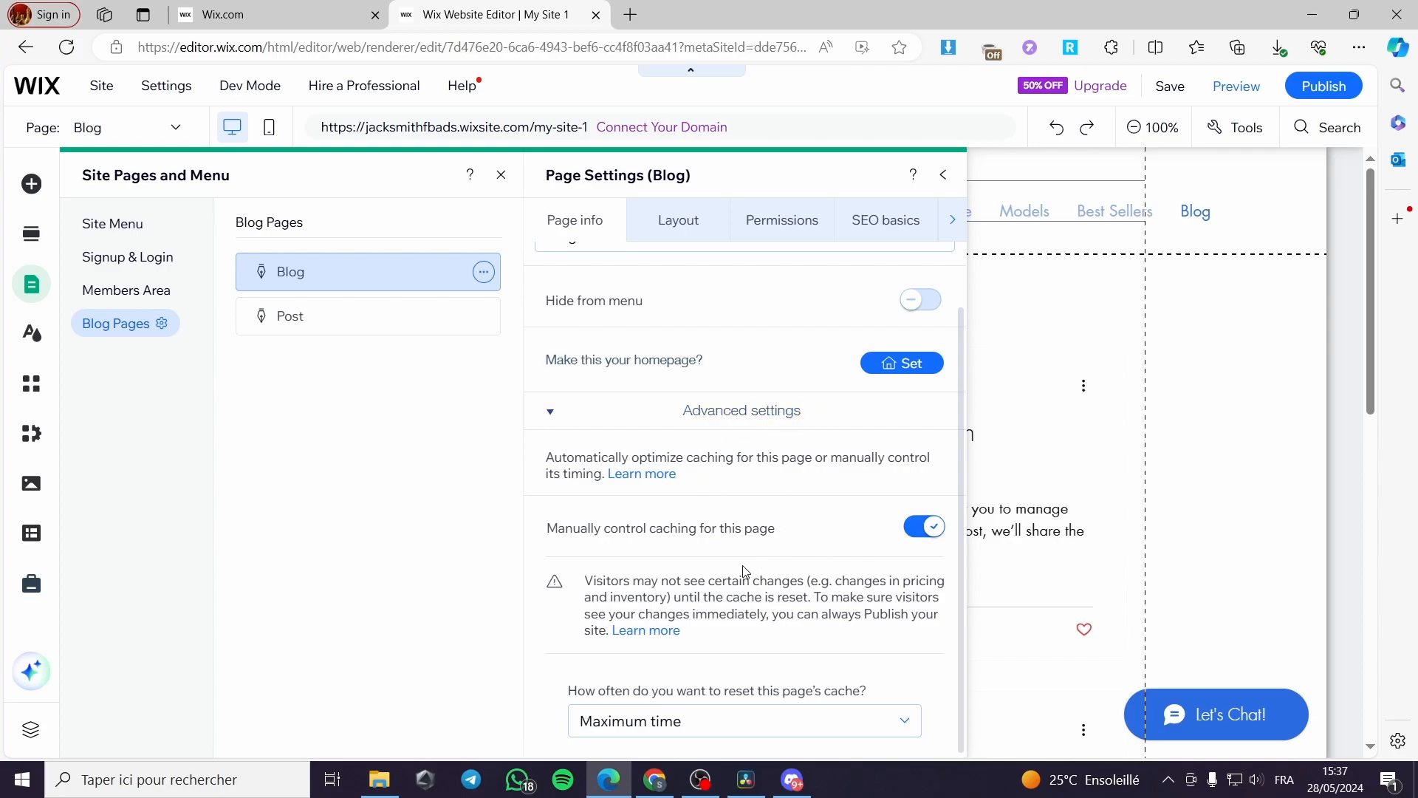
pyautogui.click(685, 229)
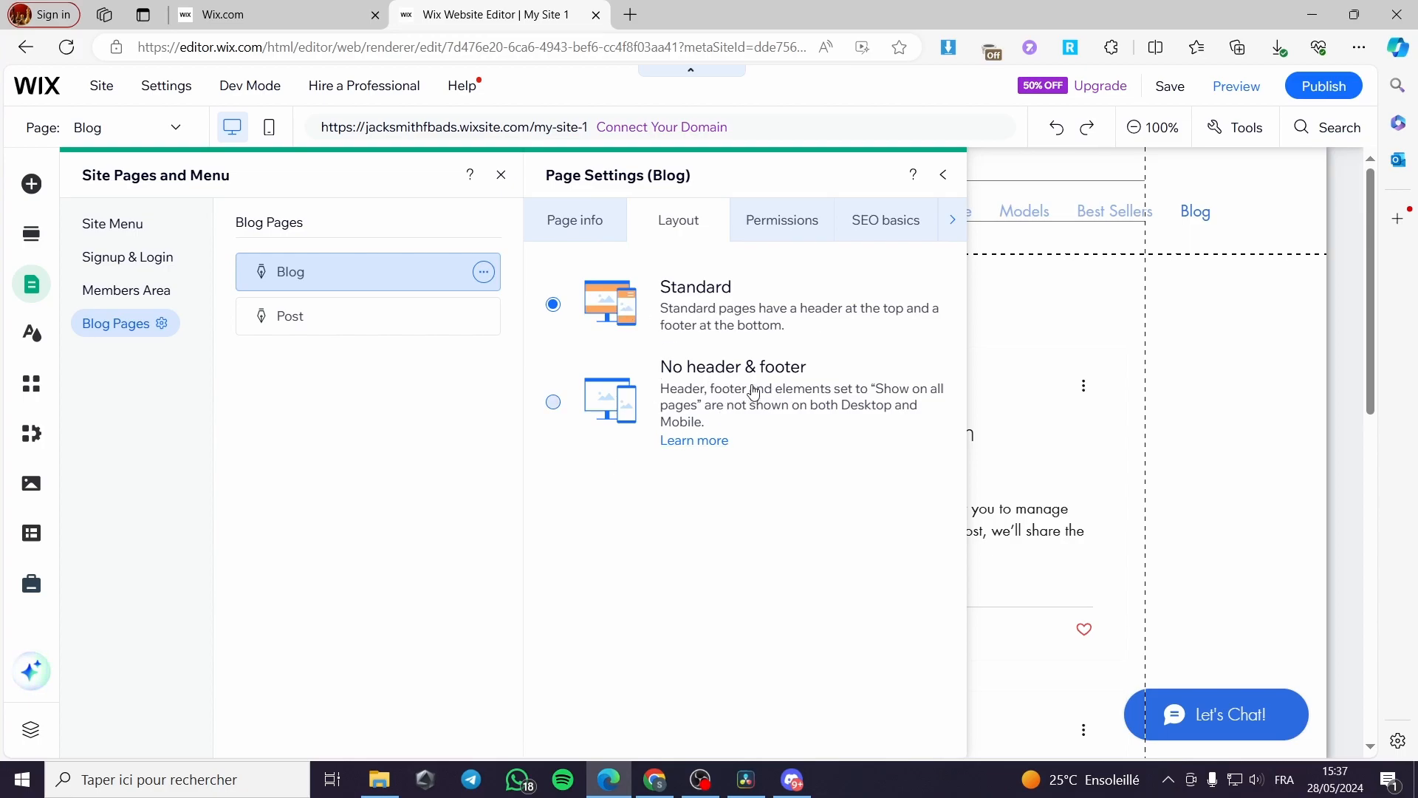
pyautogui.click(798, 221)
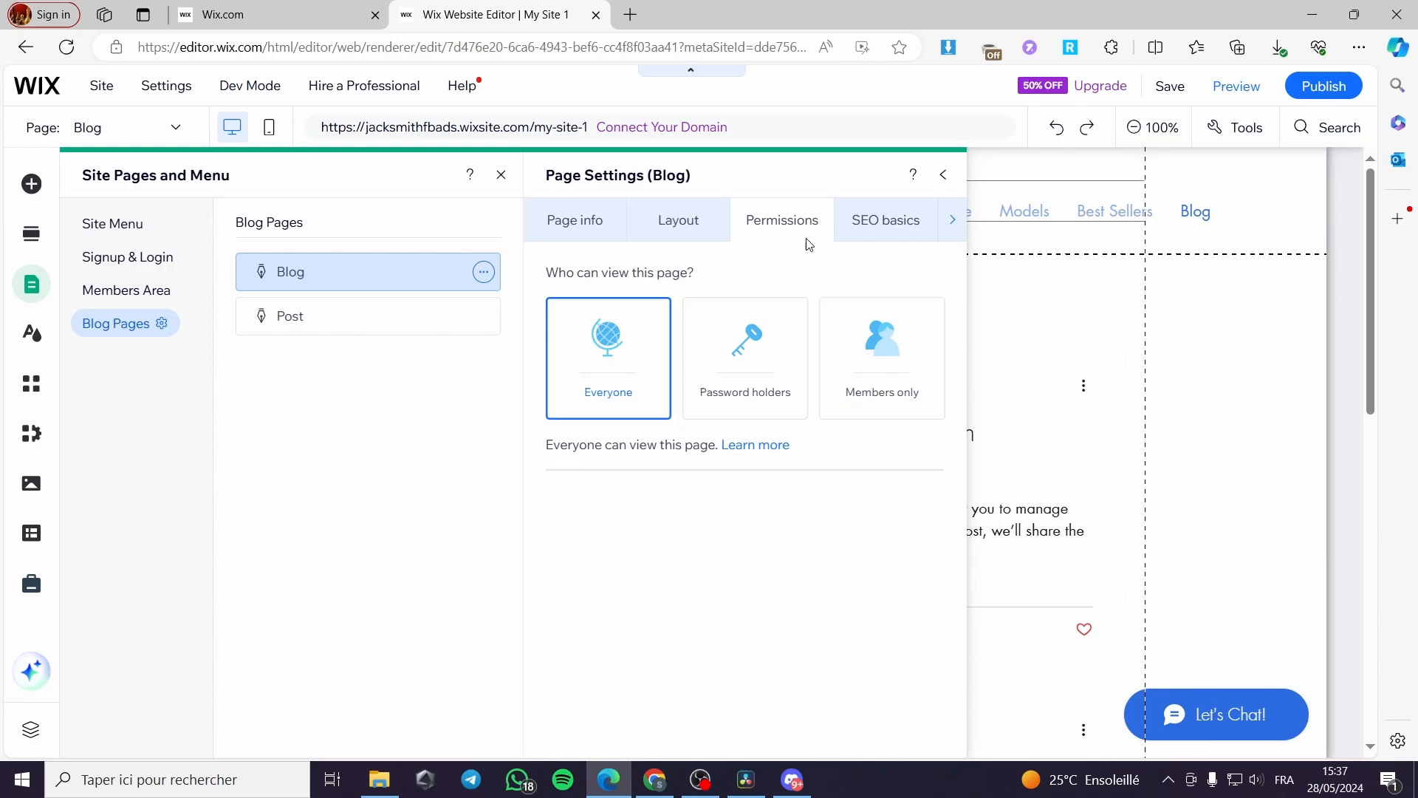
# Examine the Blog page's SEO basics and advanced SEO settings
pyautogui.click(873, 231)
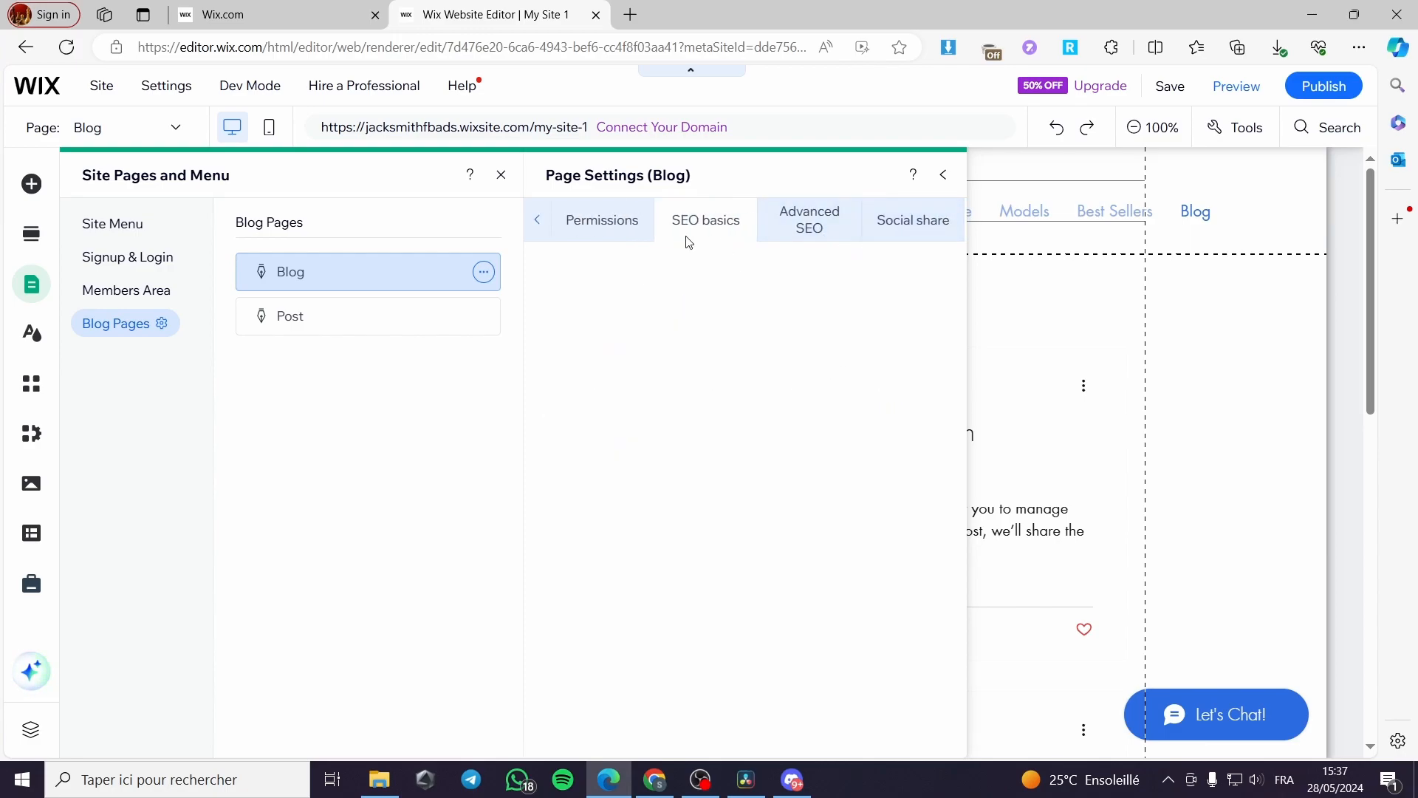
pyautogui.scroll(-4, 720, 538)
pyautogui.scroll(4, 735, 536)
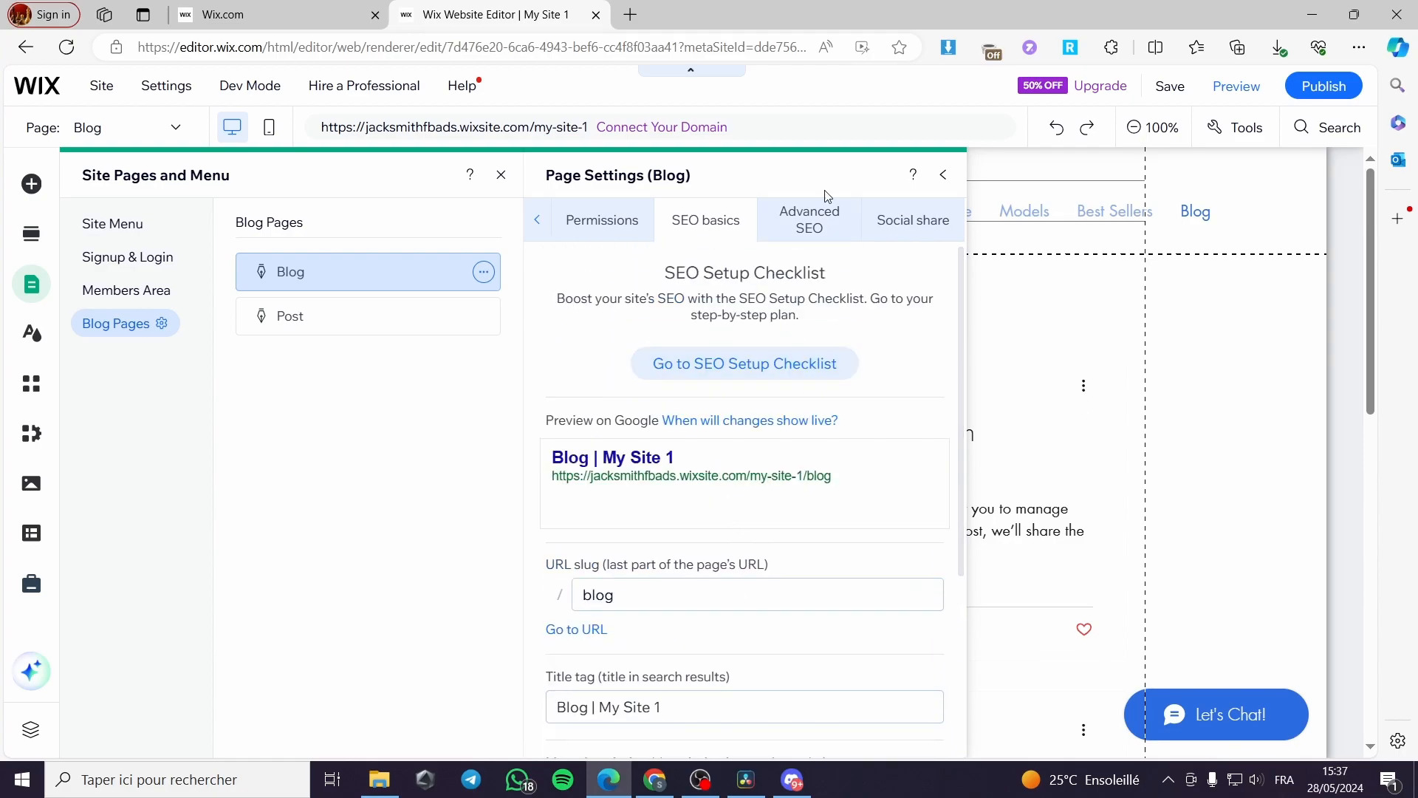
pyautogui.click(822, 224)
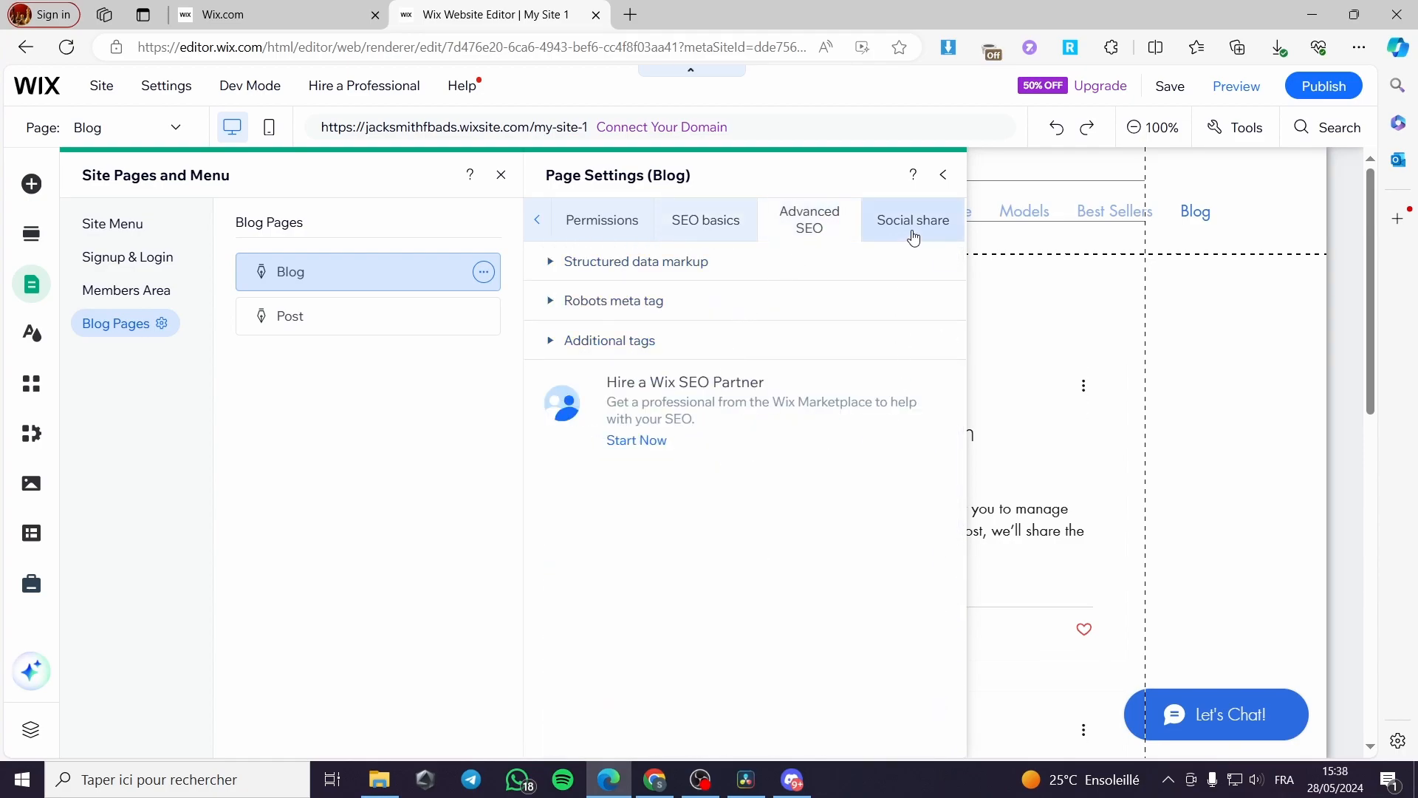
pyautogui.click(915, 237)
pyautogui.click(829, 224)
# Review the Blog page's social share settings, then close the page settings and the site pages management
pyautogui.click(910, 228)
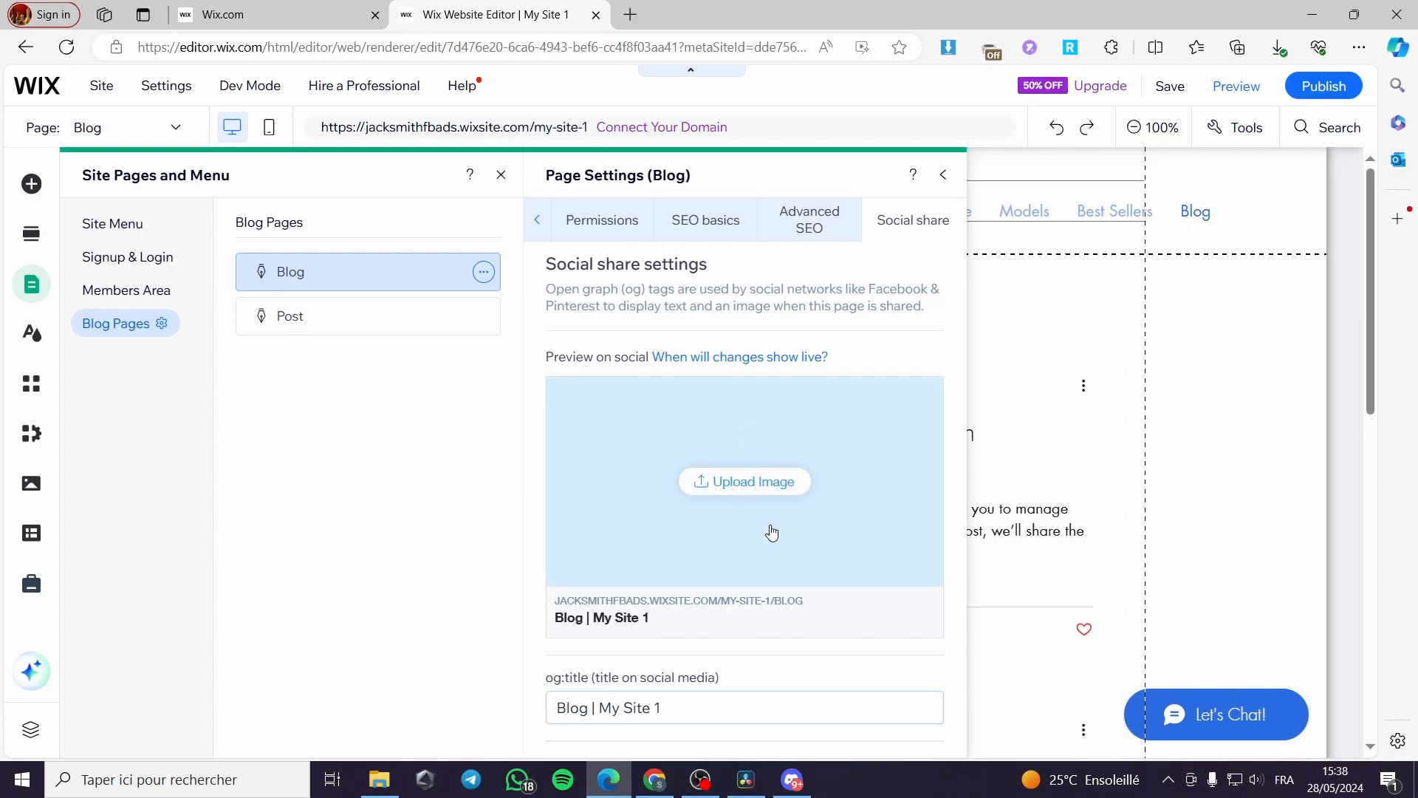
pyautogui.scroll(-3, 761, 495)
pyautogui.scroll(3, 762, 494)
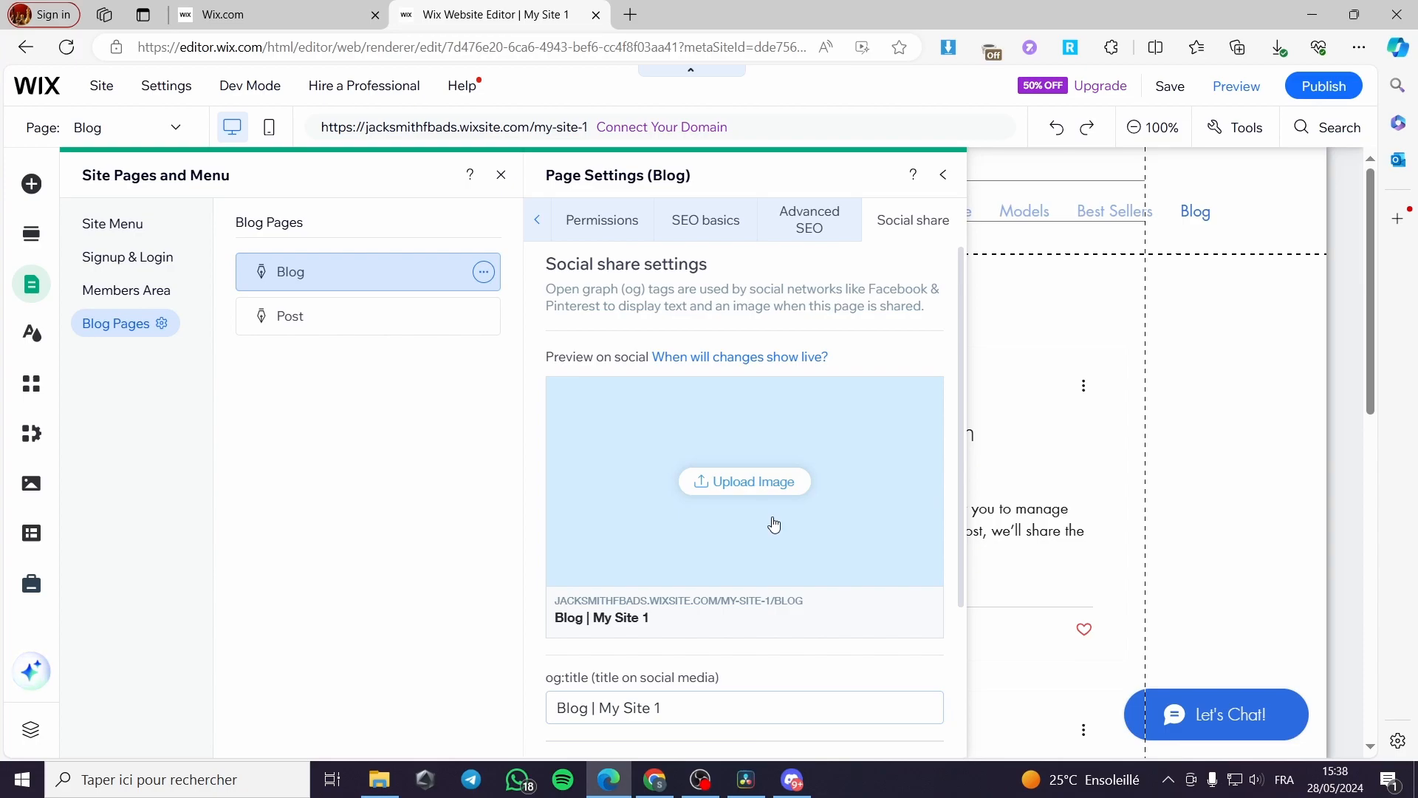
pyautogui.scroll(-3, 783, 510)
pyautogui.scroll(3, 783, 508)
pyautogui.click(944, 175)
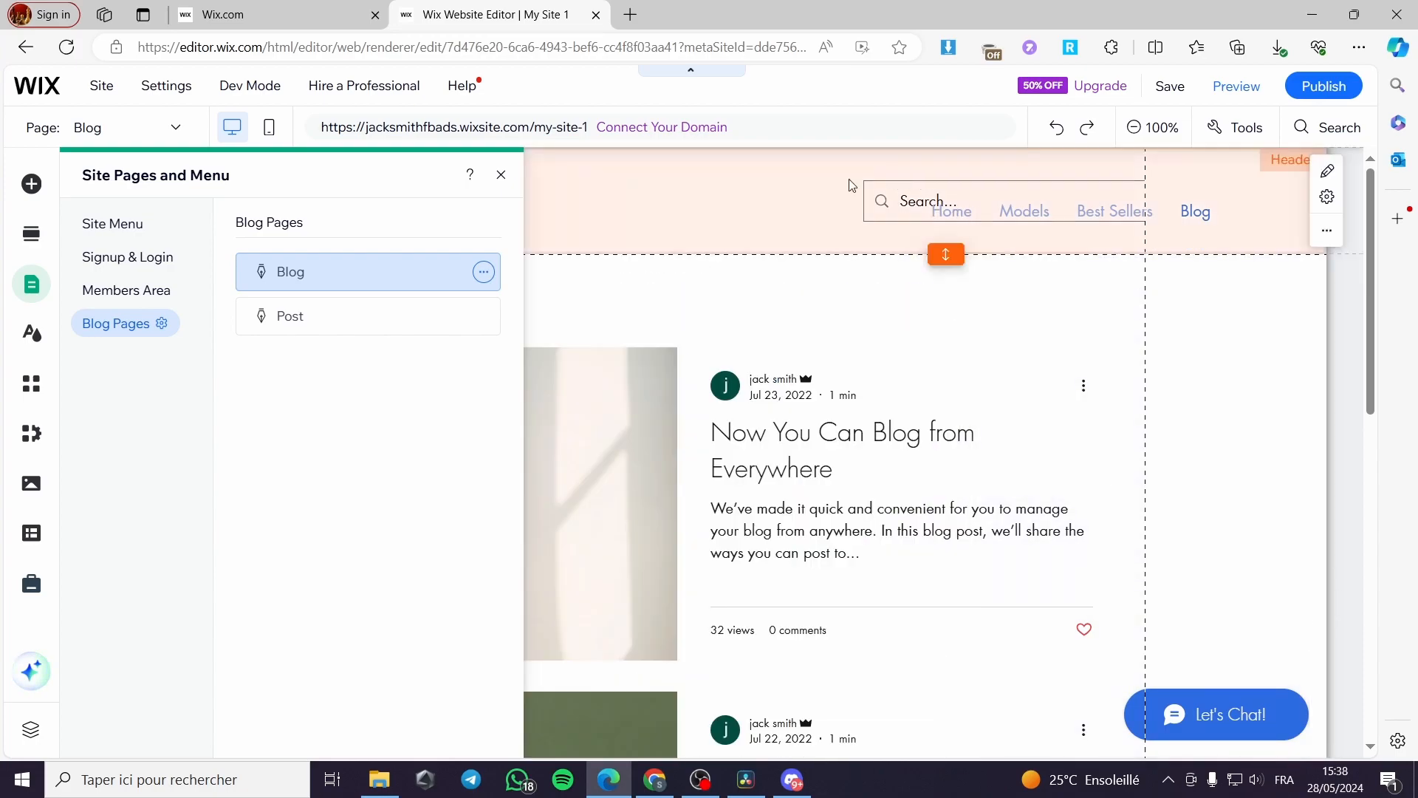
pyautogui.click(501, 176)
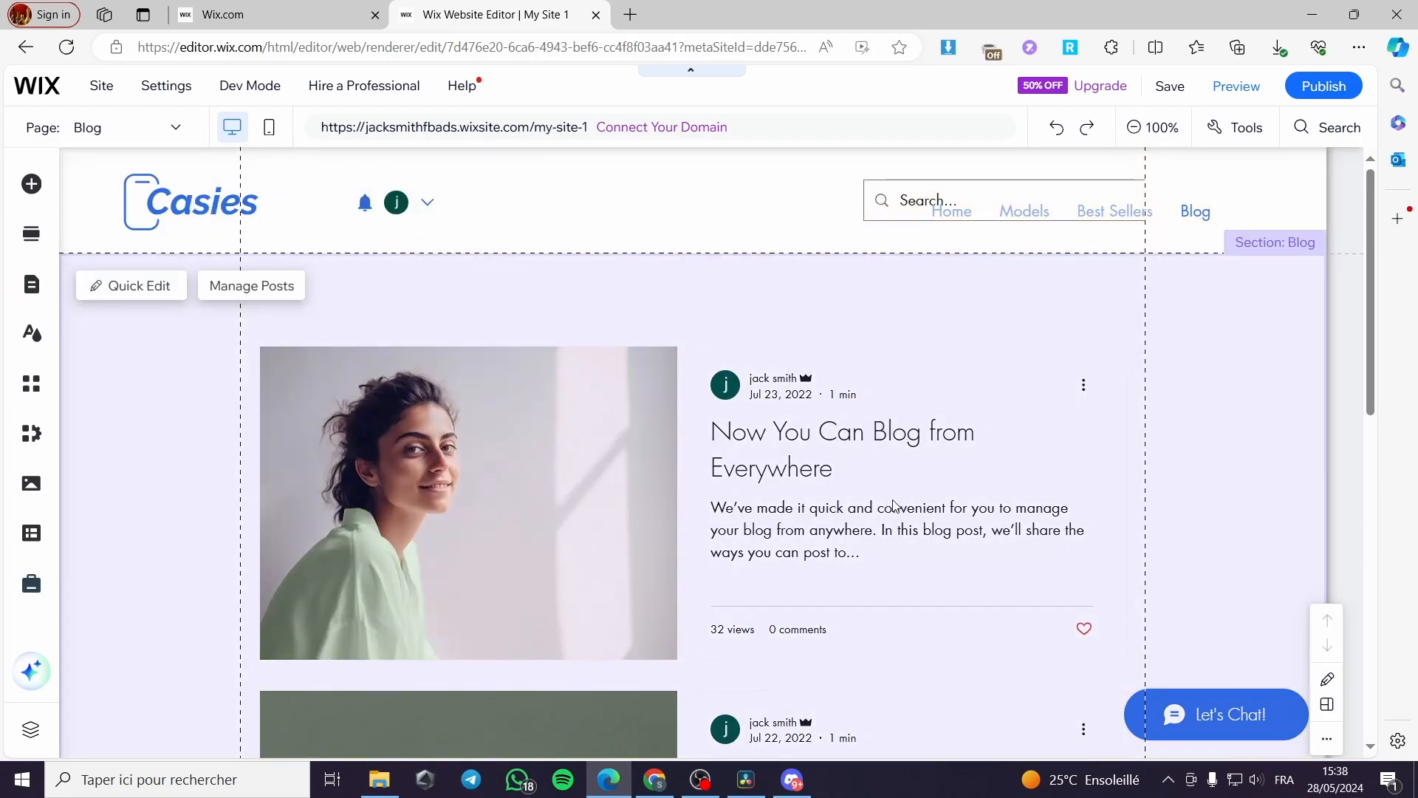
# Look through the posts on the blog page from the first post to the last
pyautogui.scroll(-3, 964, 505)
pyautogui.scroll(3, 652, 316)
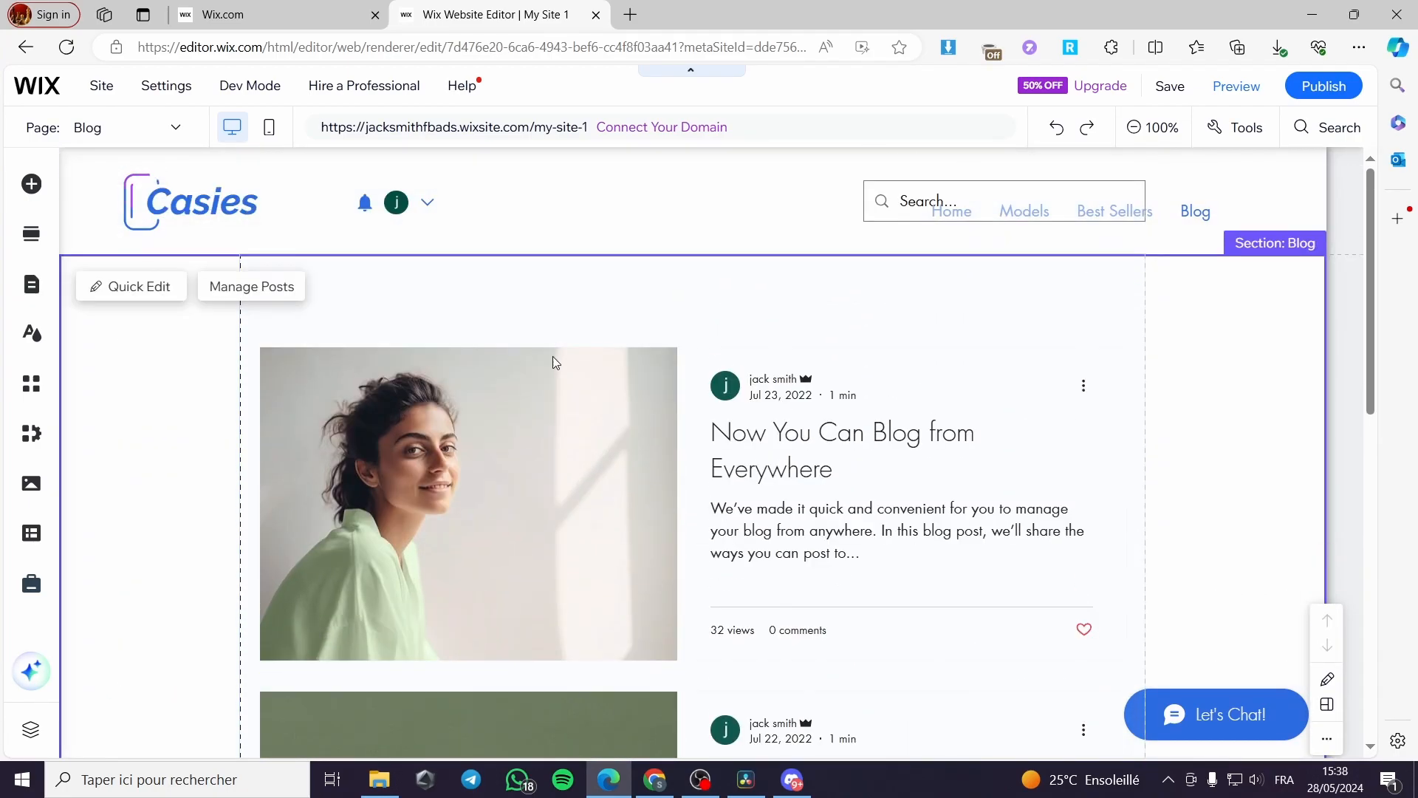
pyautogui.scroll(-10, 943, 500)
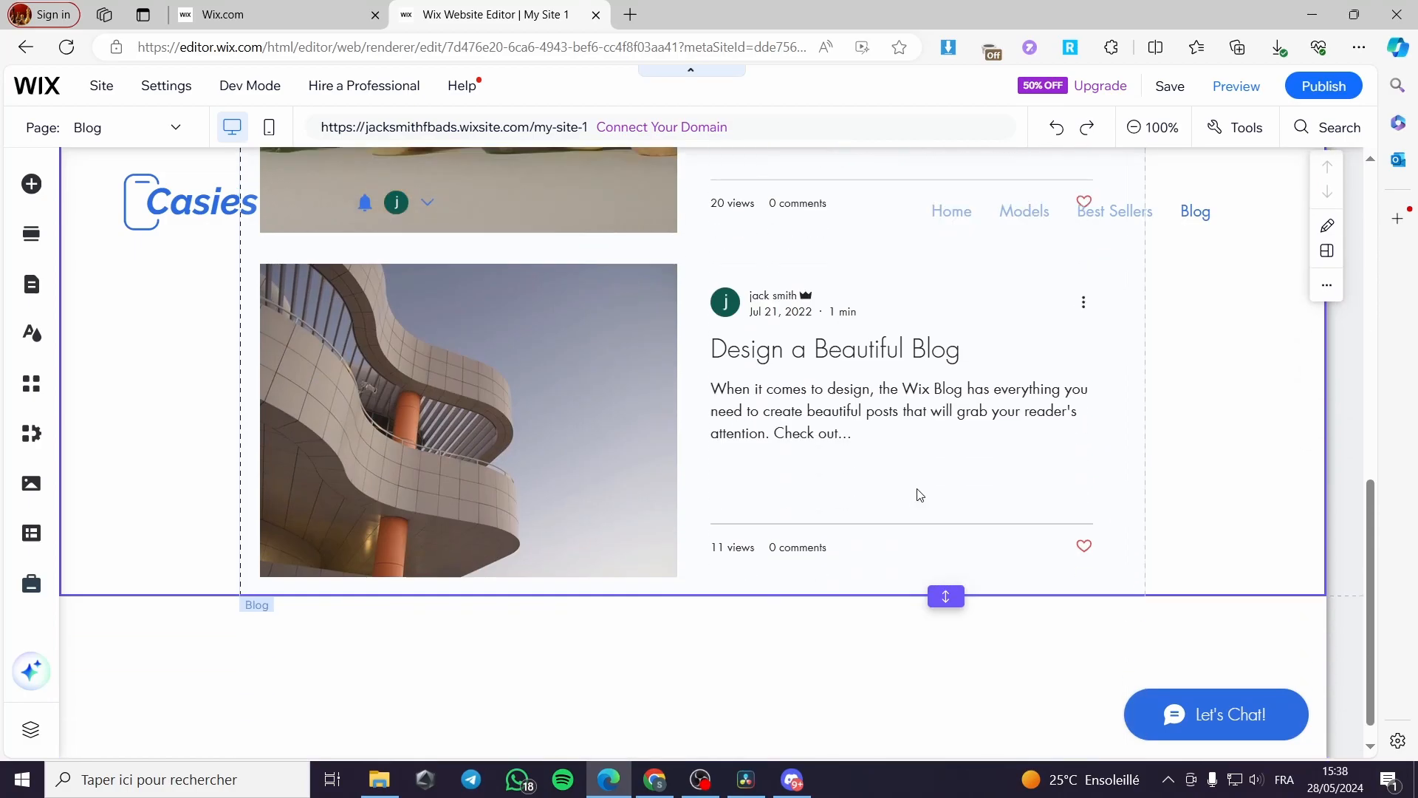
pyautogui.scroll(10, 391, 646)
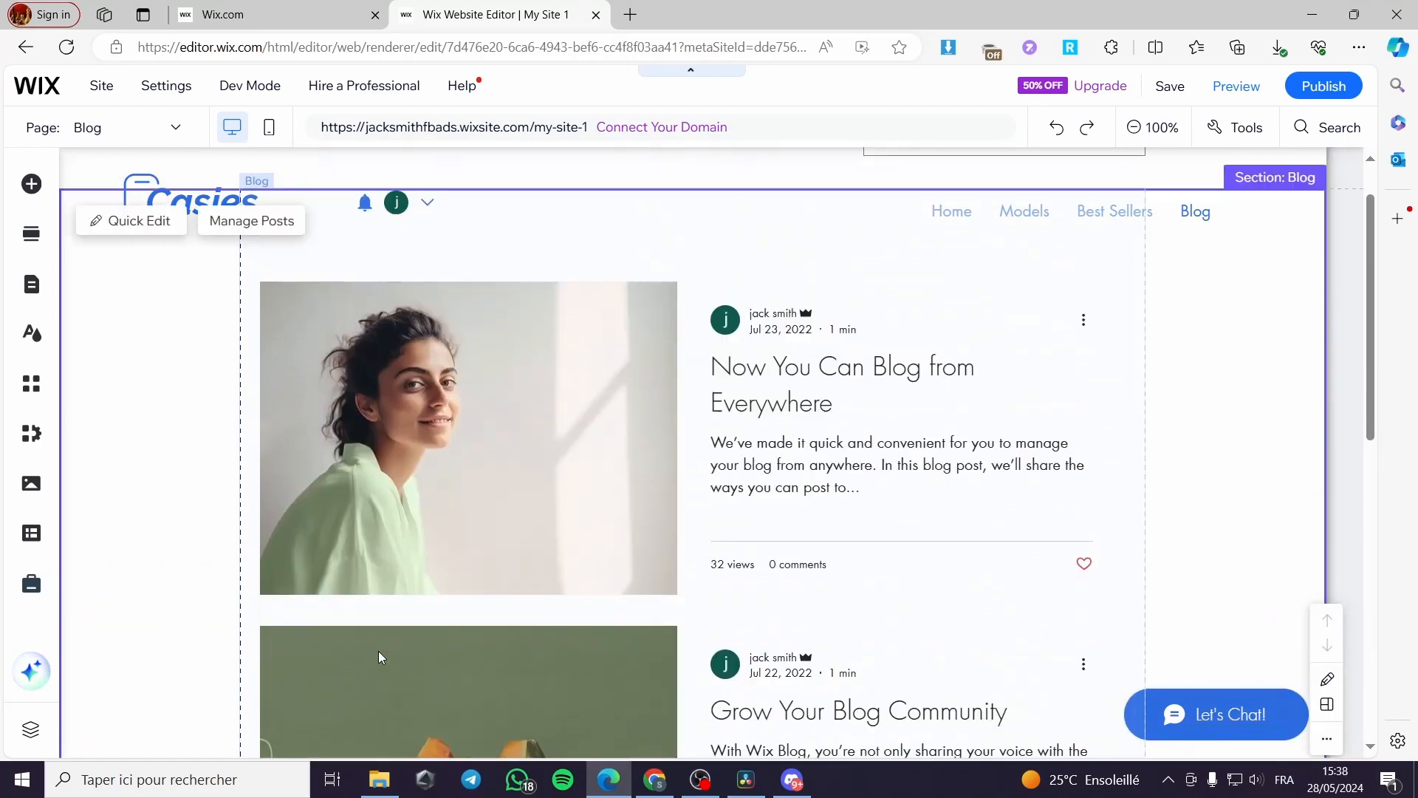
# Open the blog feed's settings and examine its display options, including blog menu and social sharing
pyautogui.click(602, 348)
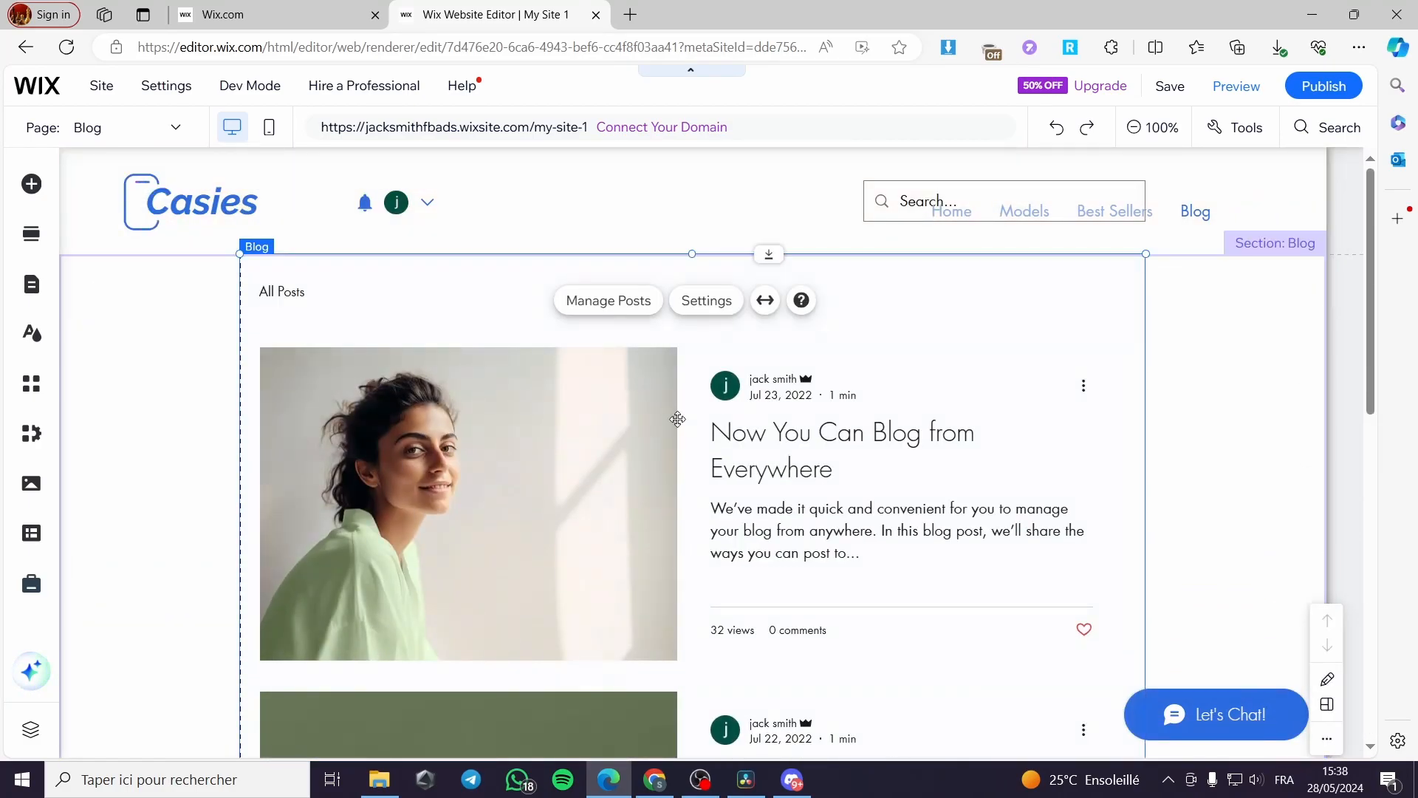
pyautogui.click(767, 432)
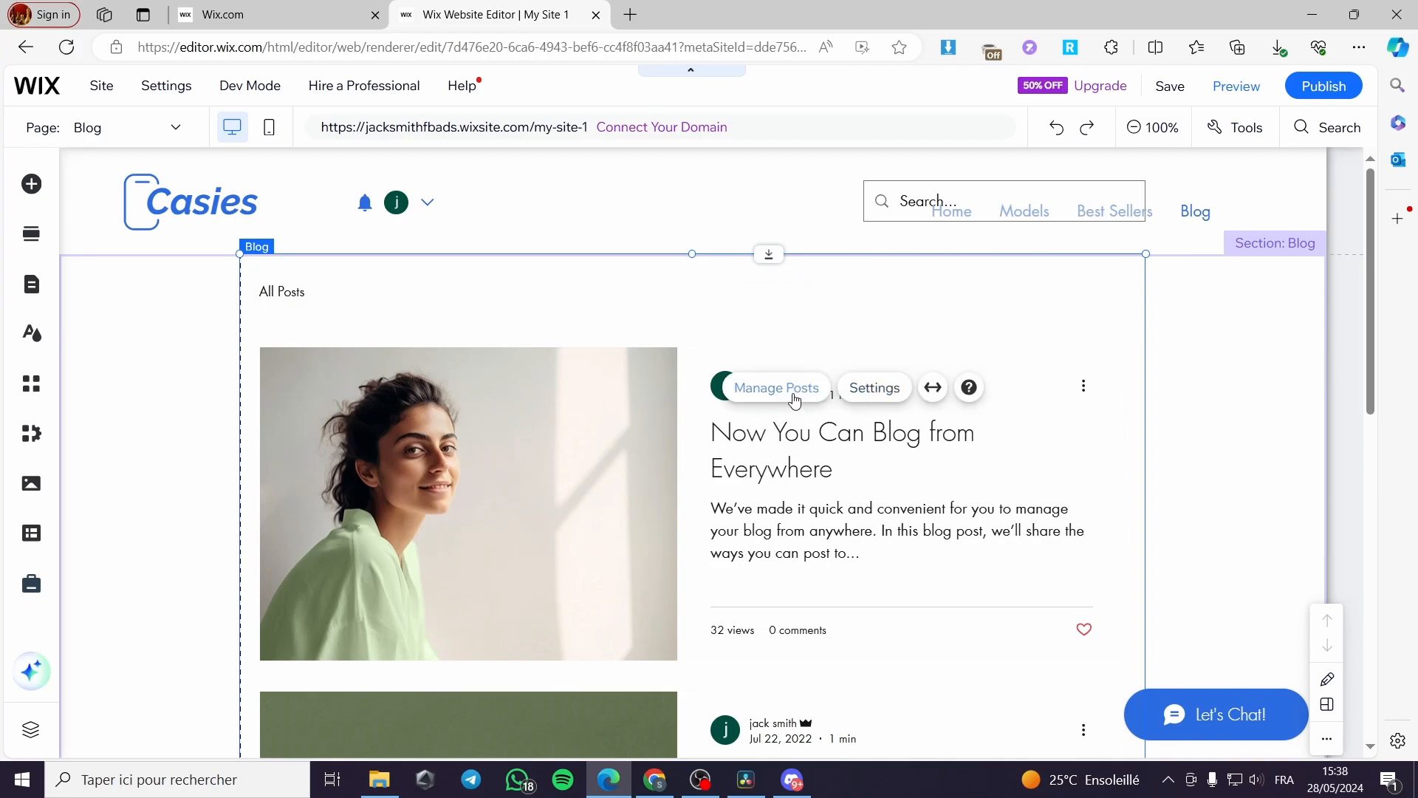
pyautogui.click(862, 402)
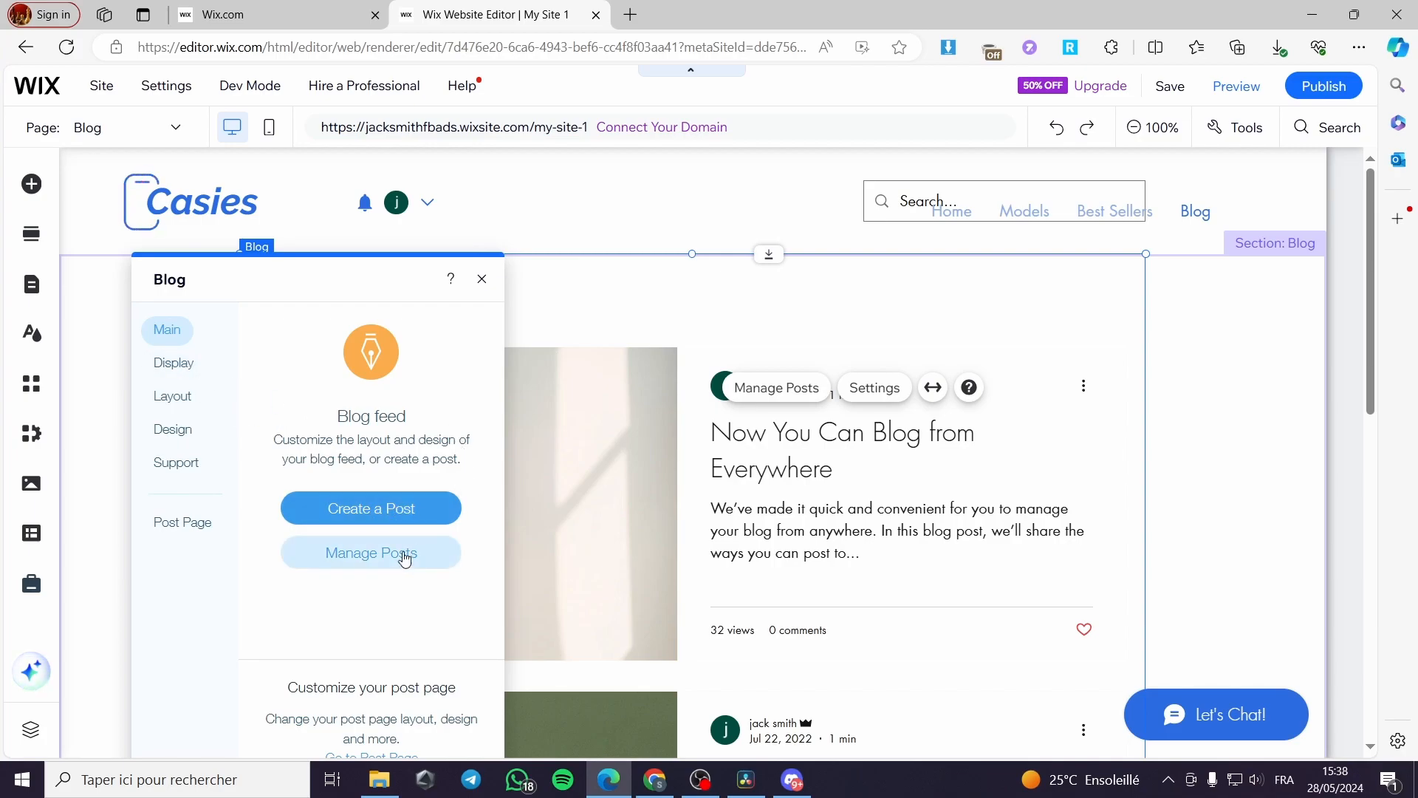
pyautogui.click(183, 377)
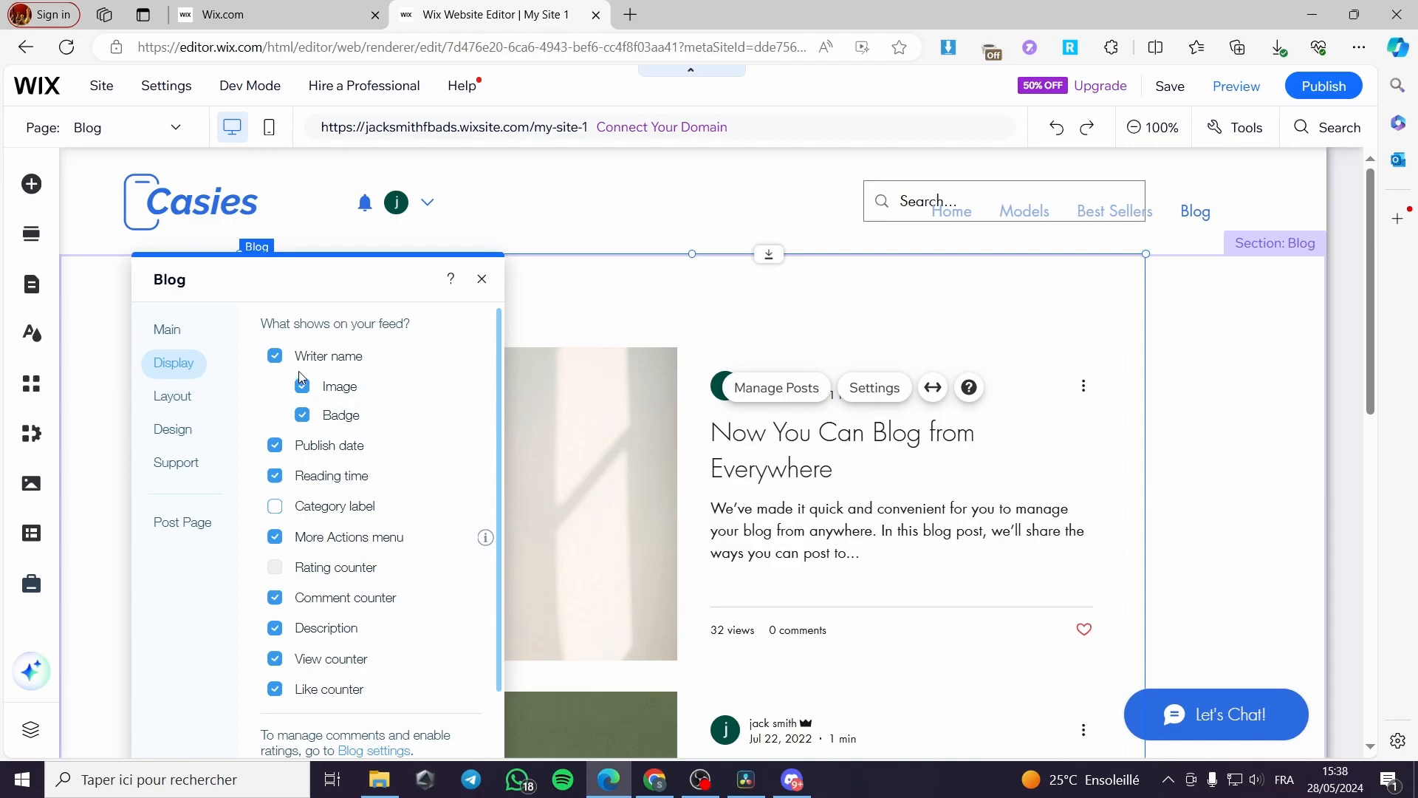
pyautogui.scroll(-3, 325, 413)
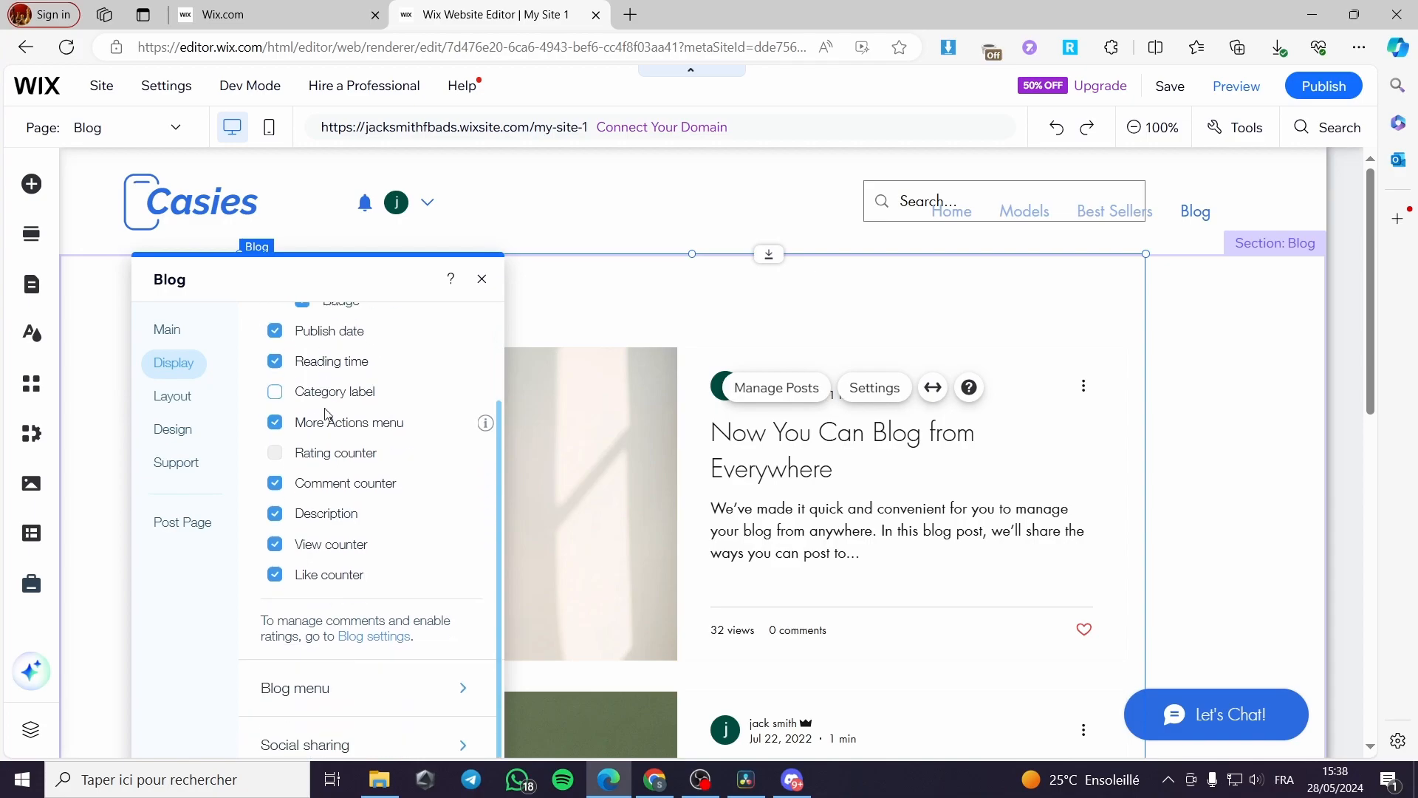
pyautogui.click(461, 688)
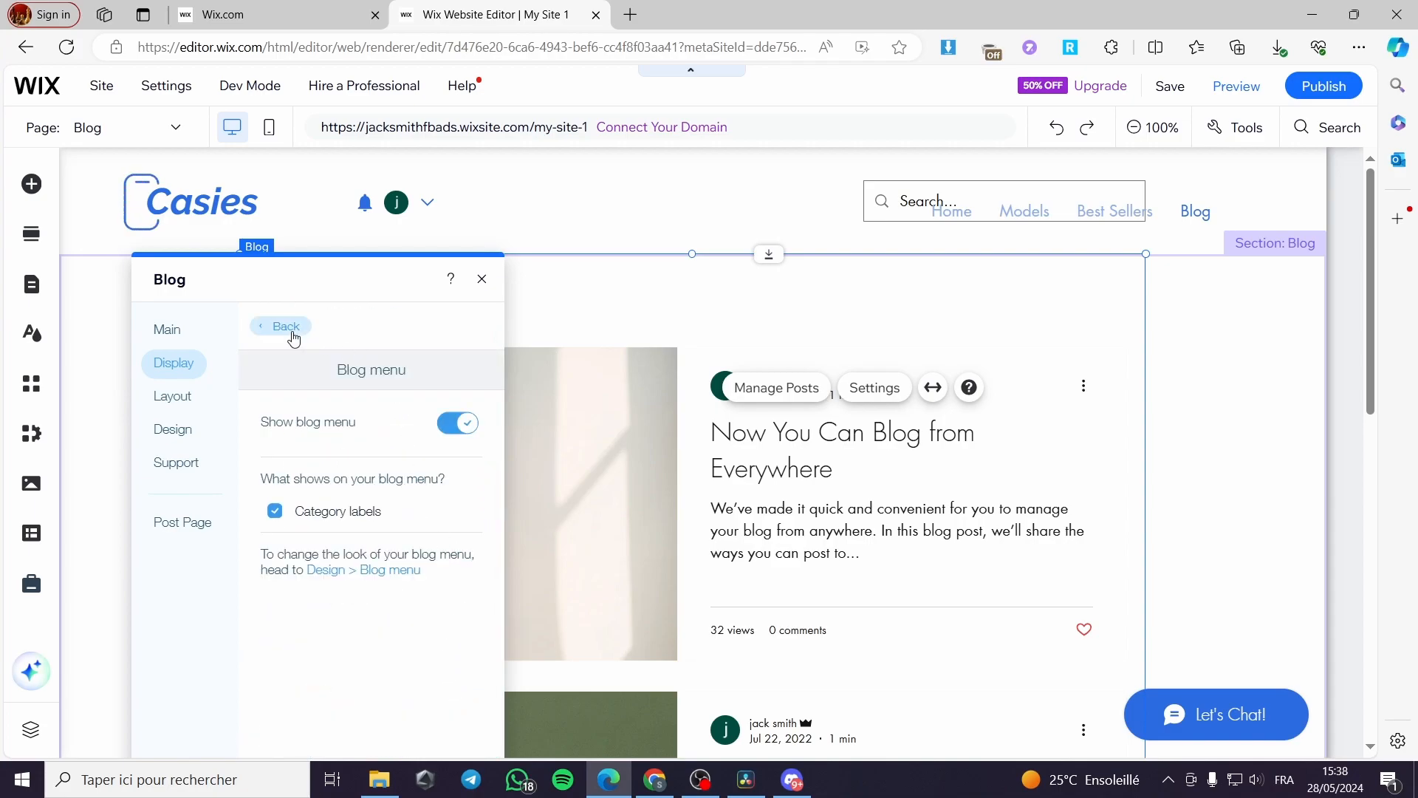
pyautogui.click(280, 327)
pyautogui.scroll(-3, 406, 560)
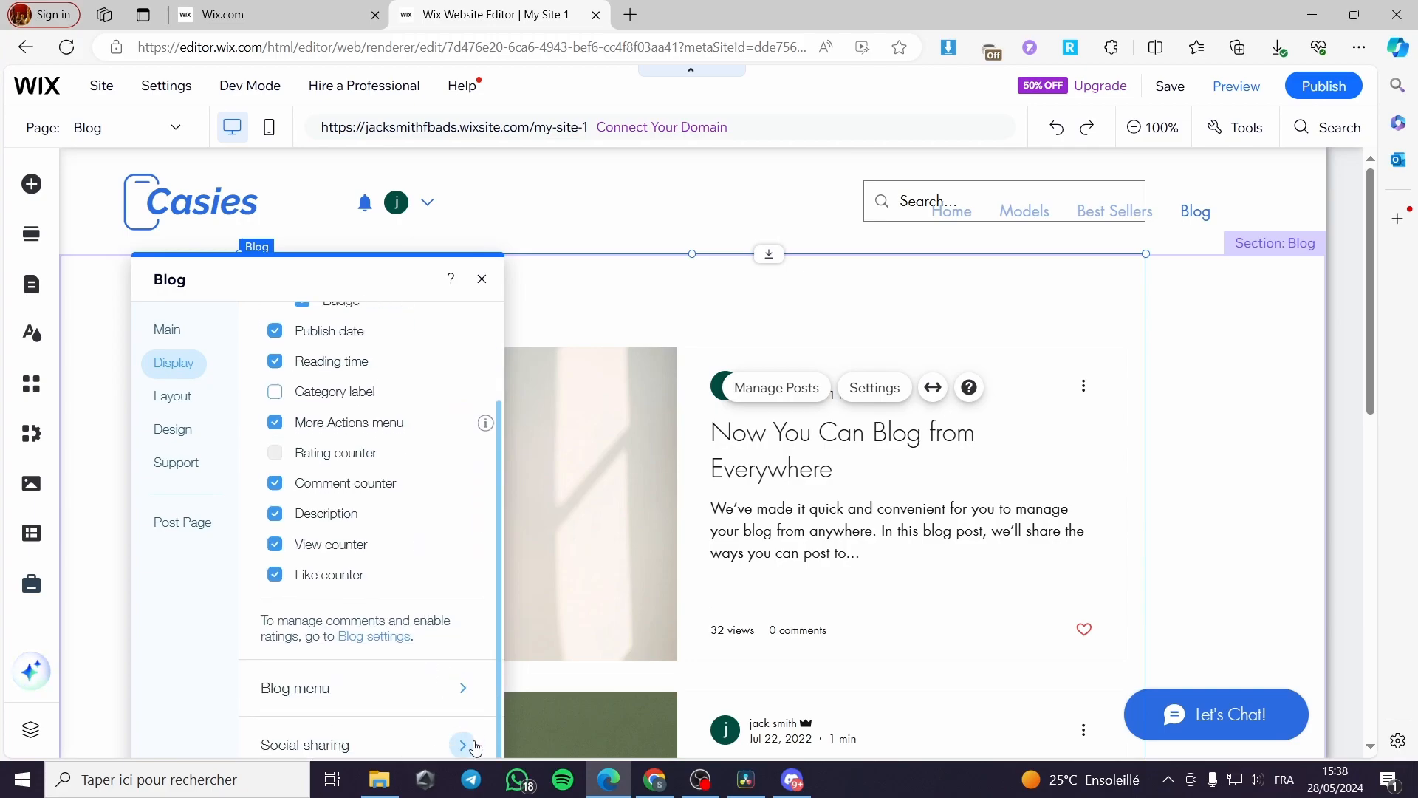
pyautogui.click(466, 745)
pyautogui.scroll(-10, 864, 635)
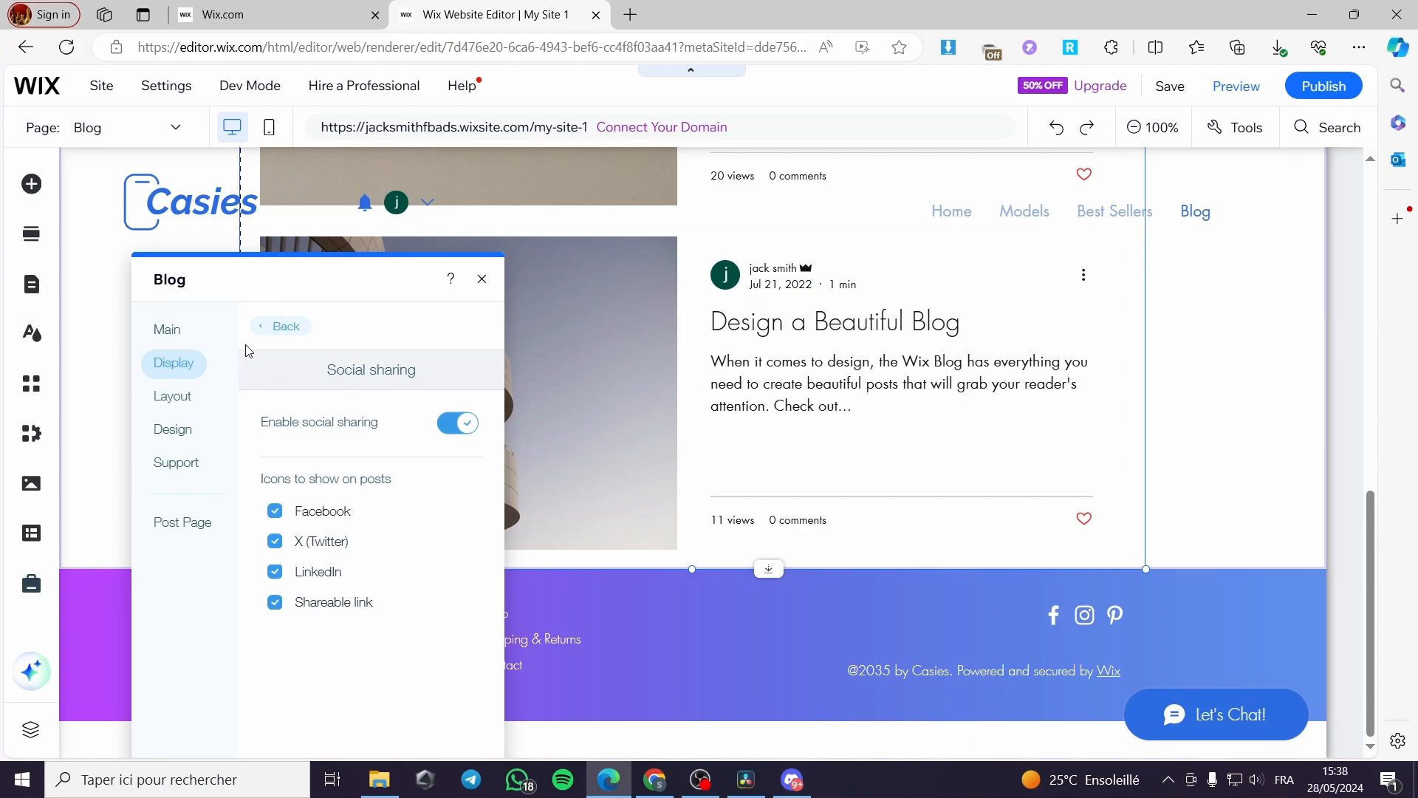
# Examine the blog's layout options for the All Posts and Category feeds, including image ratio, text alignment and spacing
pyautogui.click(181, 396)
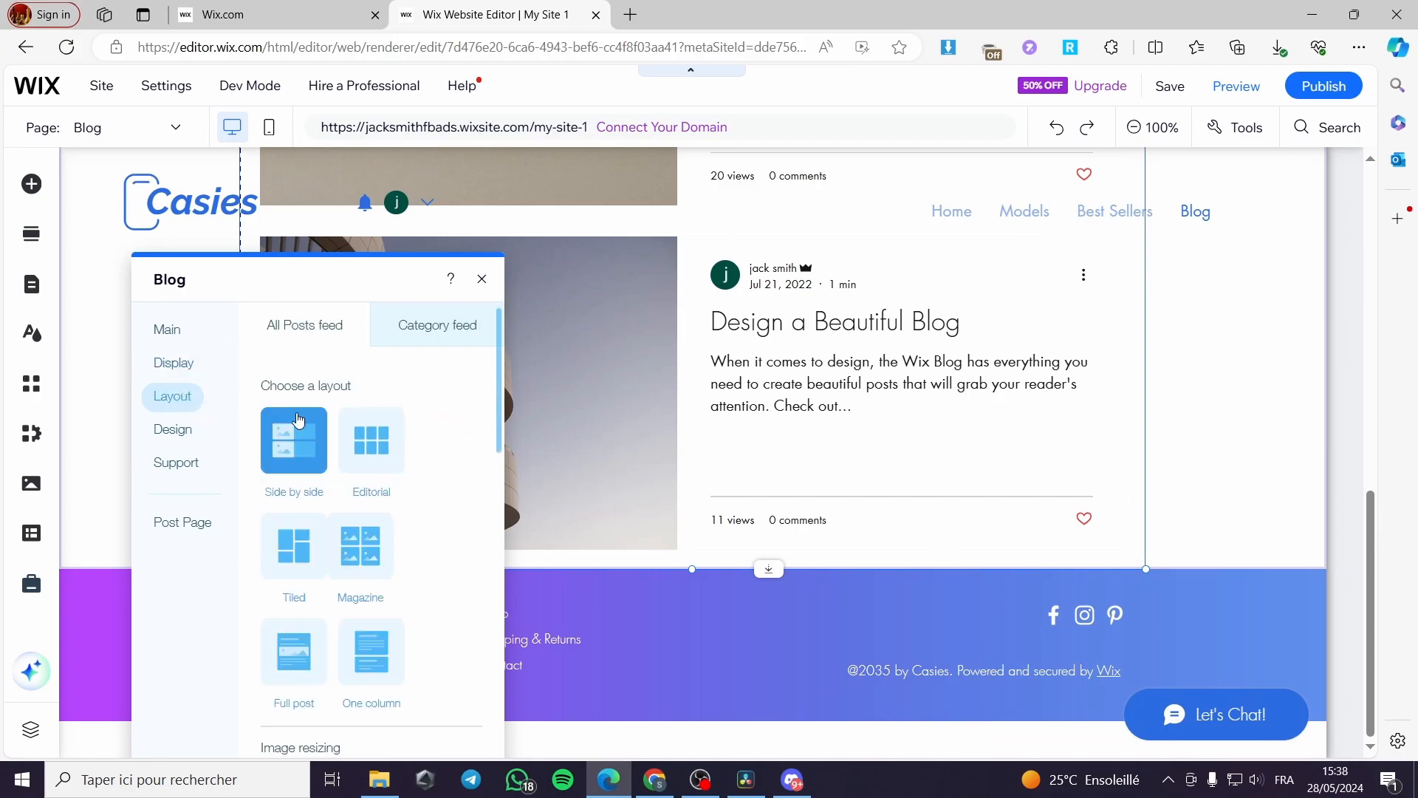
pyautogui.click(424, 328)
pyautogui.click(277, 328)
pyautogui.click(408, 330)
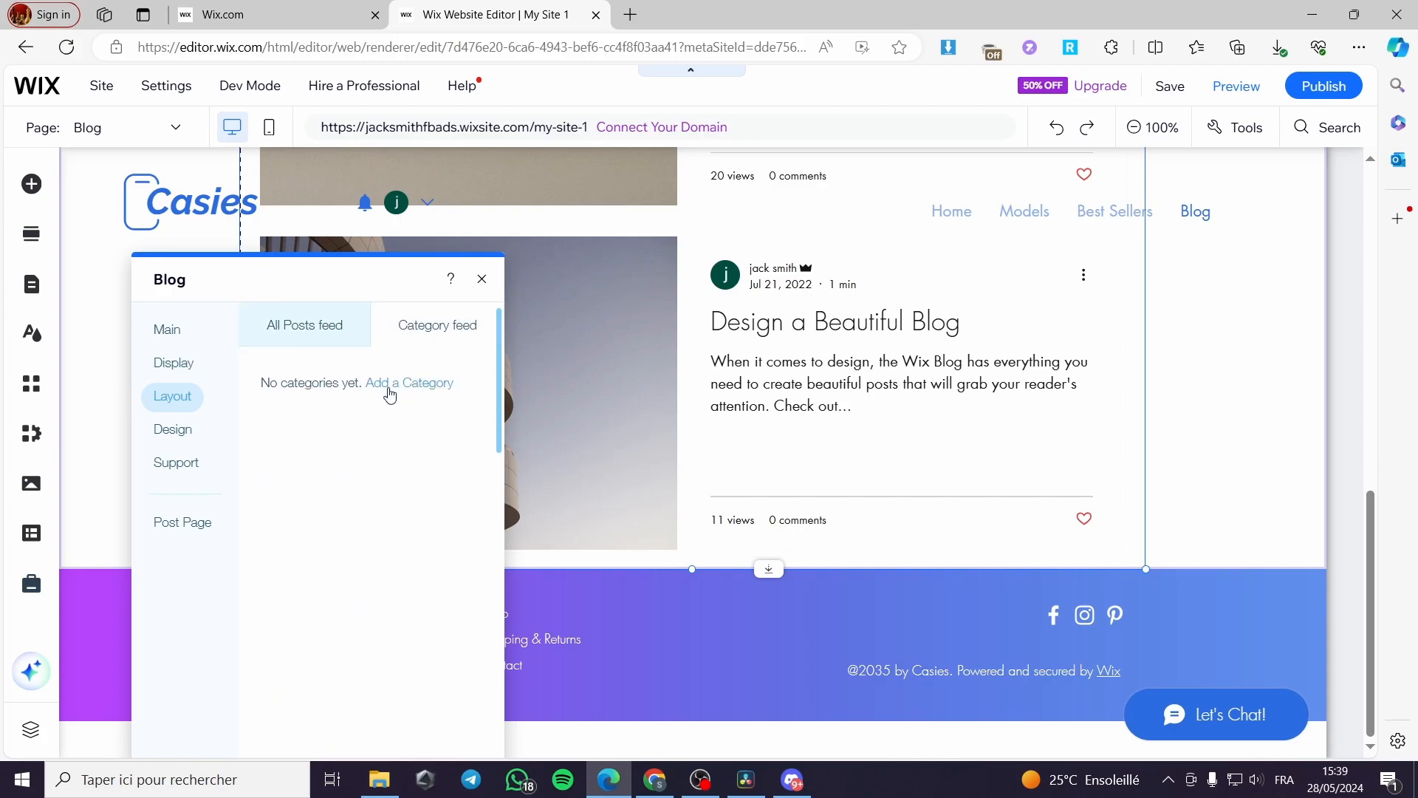
pyautogui.click(307, 334)
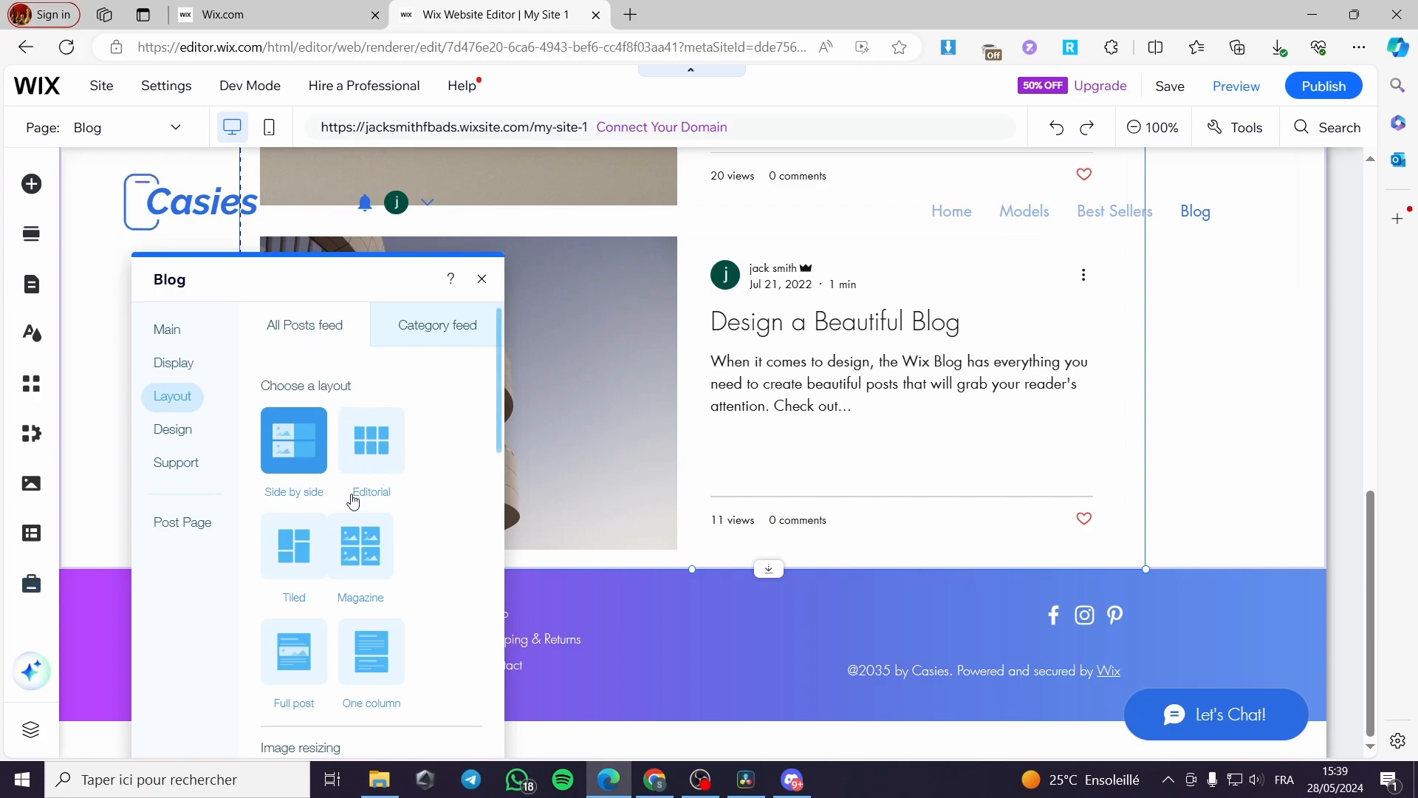
pyautogui.scroll(-6, 379, 497)
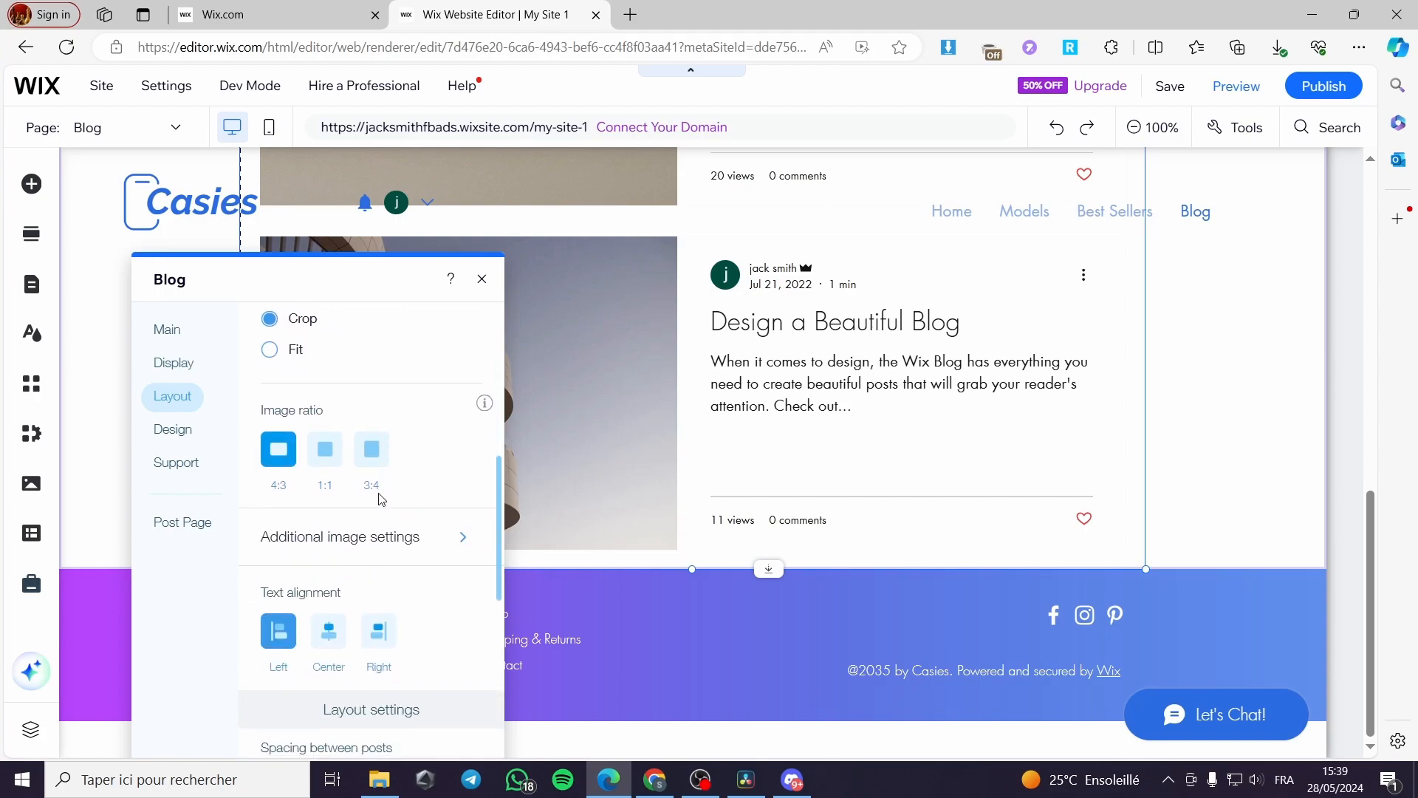
pyautogui.scroll(-6, 380, 497)
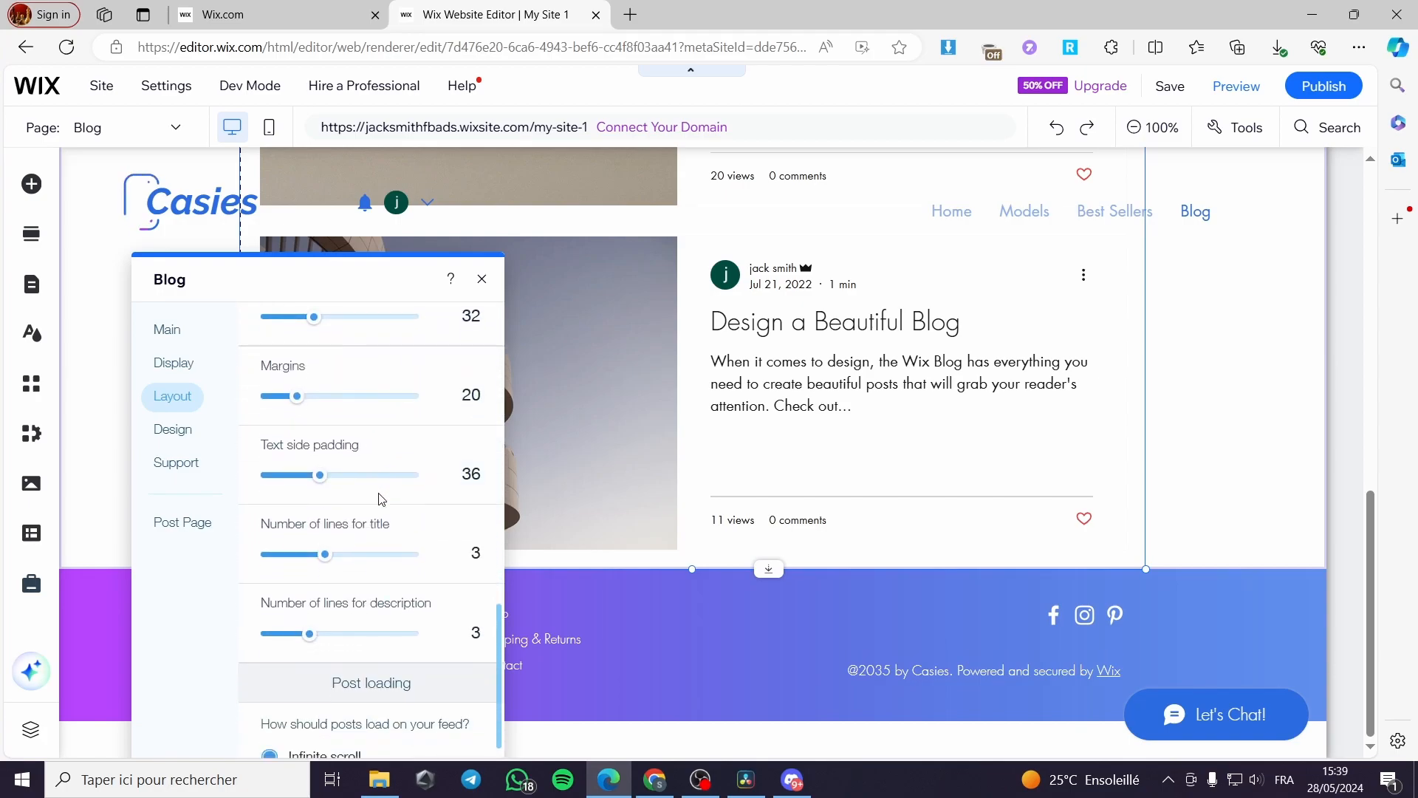
pyautogui.scroll(1, 369, 473)
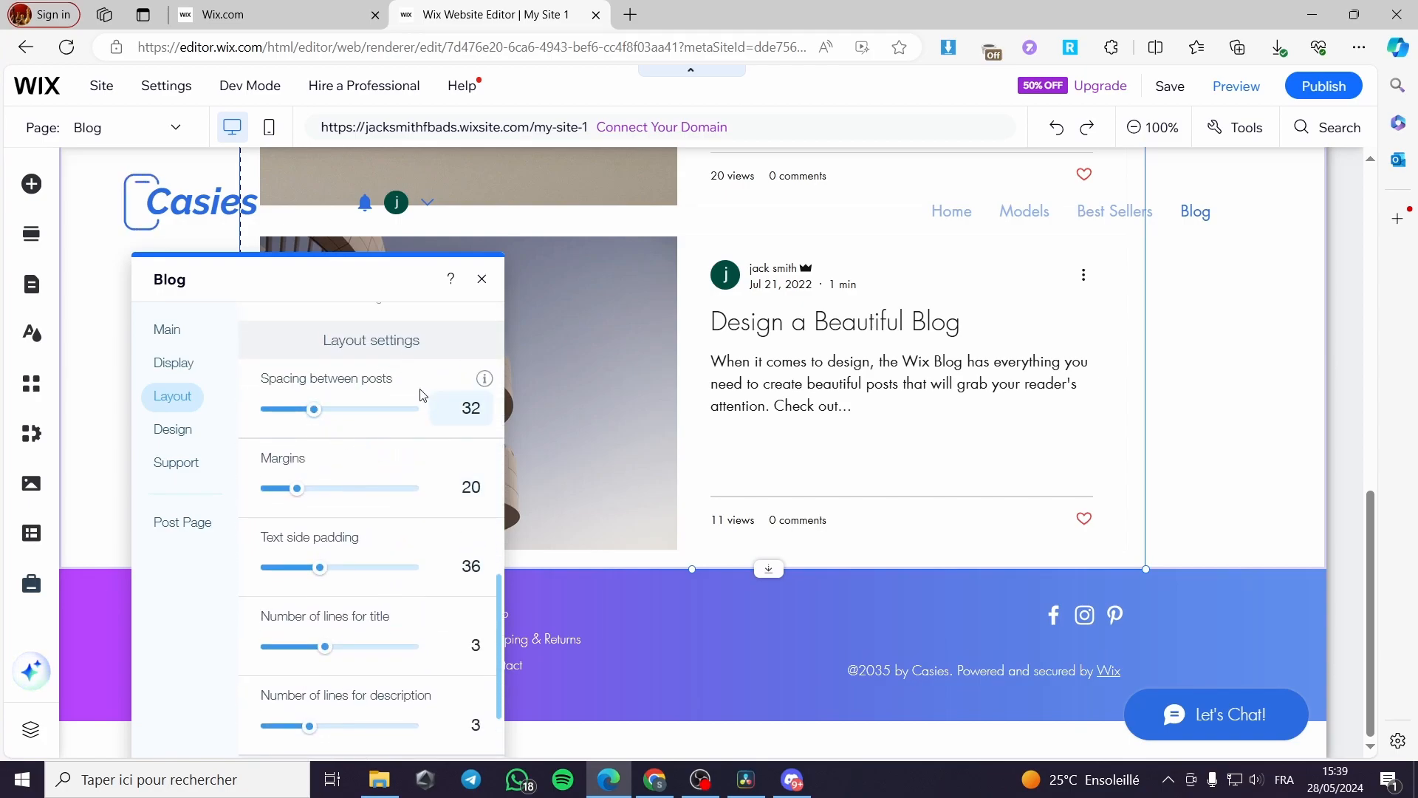
# Examine the blog feed's design options for the navigation menu and the posts
pyautogui.click(191, 431)
pyautogui.click(469, 332)
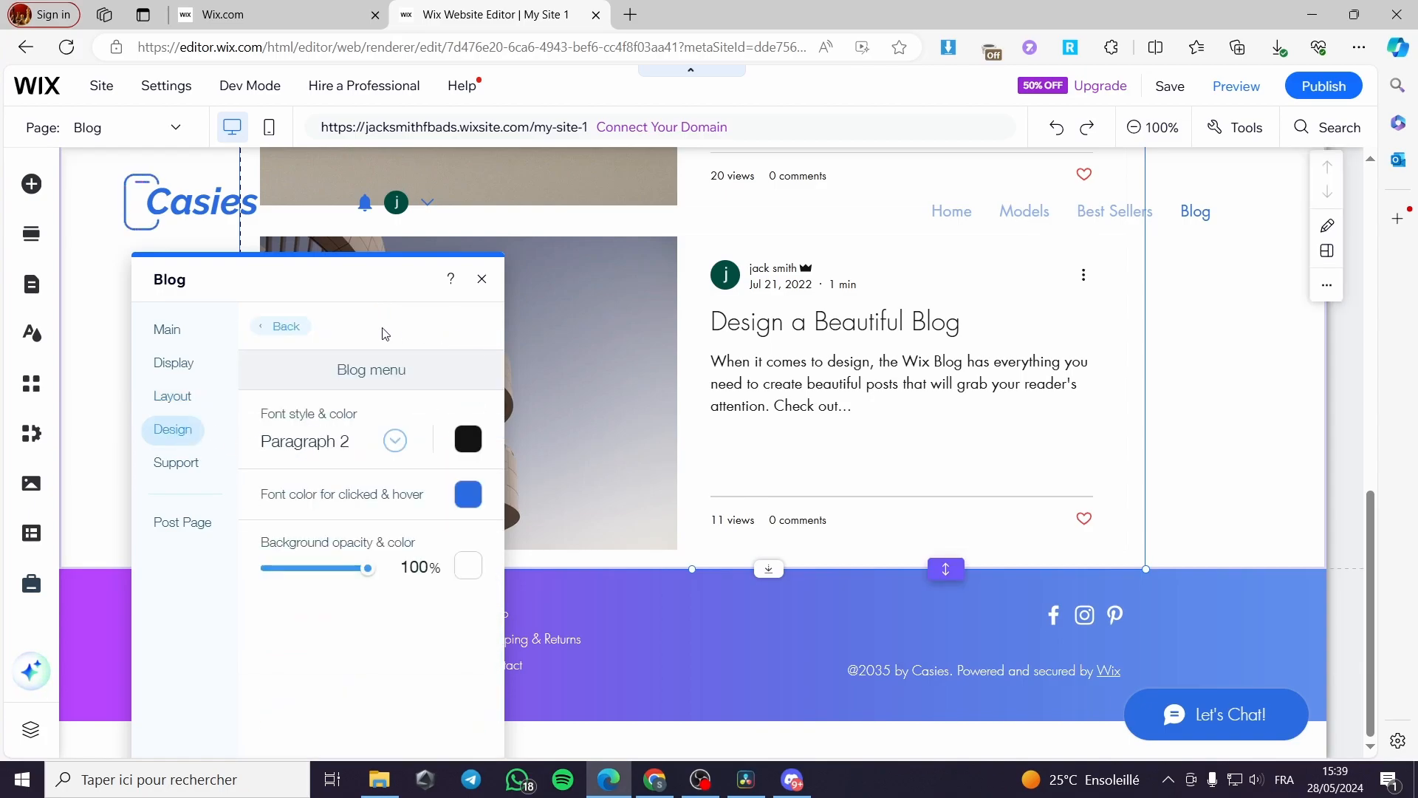
pyautogui.click(285, 326)
pyautogui.click(462, 387)
pyautogui.scroll(-3, 443, 414)
pyautogui.scroll(3, 370, 370)
pyautogui.click(281, 326)
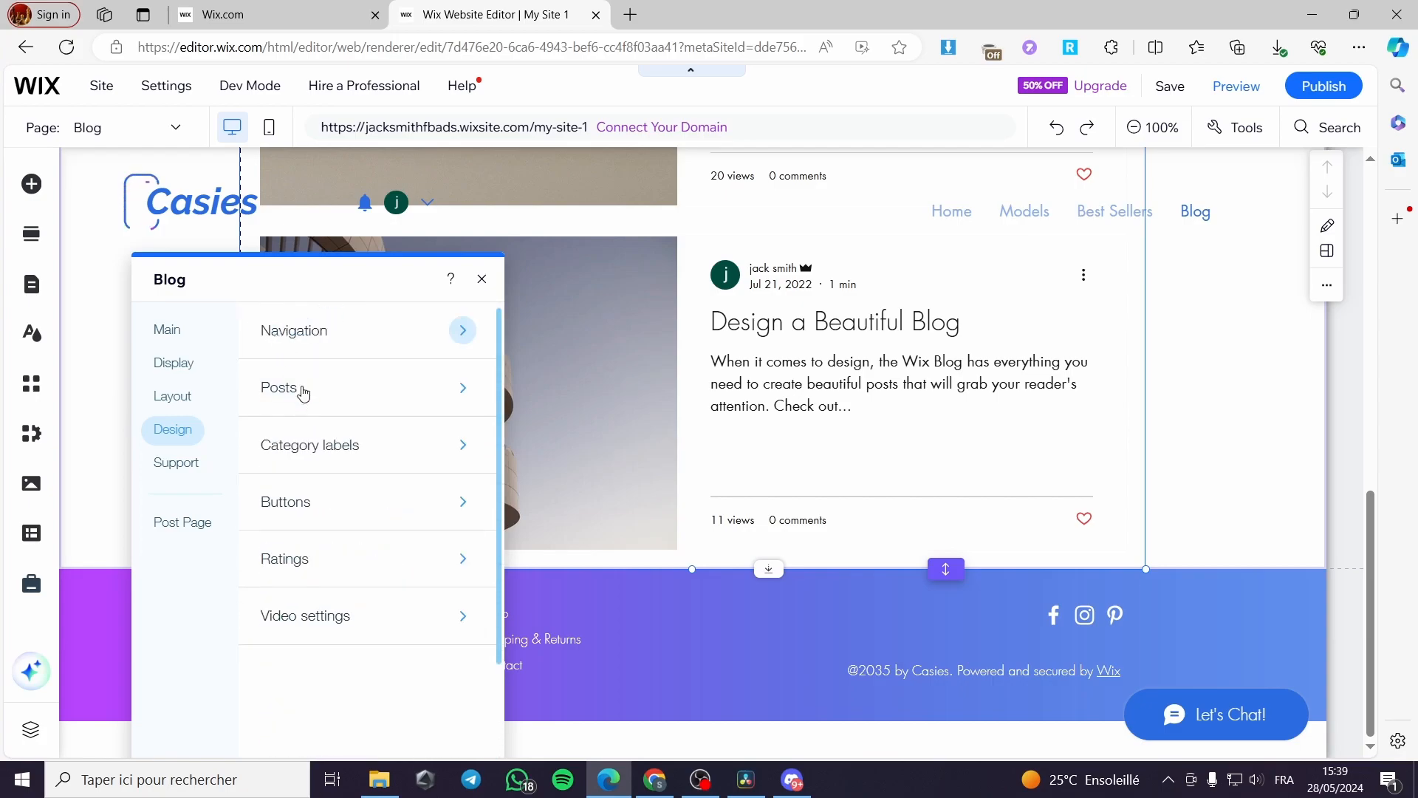
# Examine the blog's design options for category labels, buttons and ratings, including the ratings for the Category feed
pyautogui.click(464, 446)
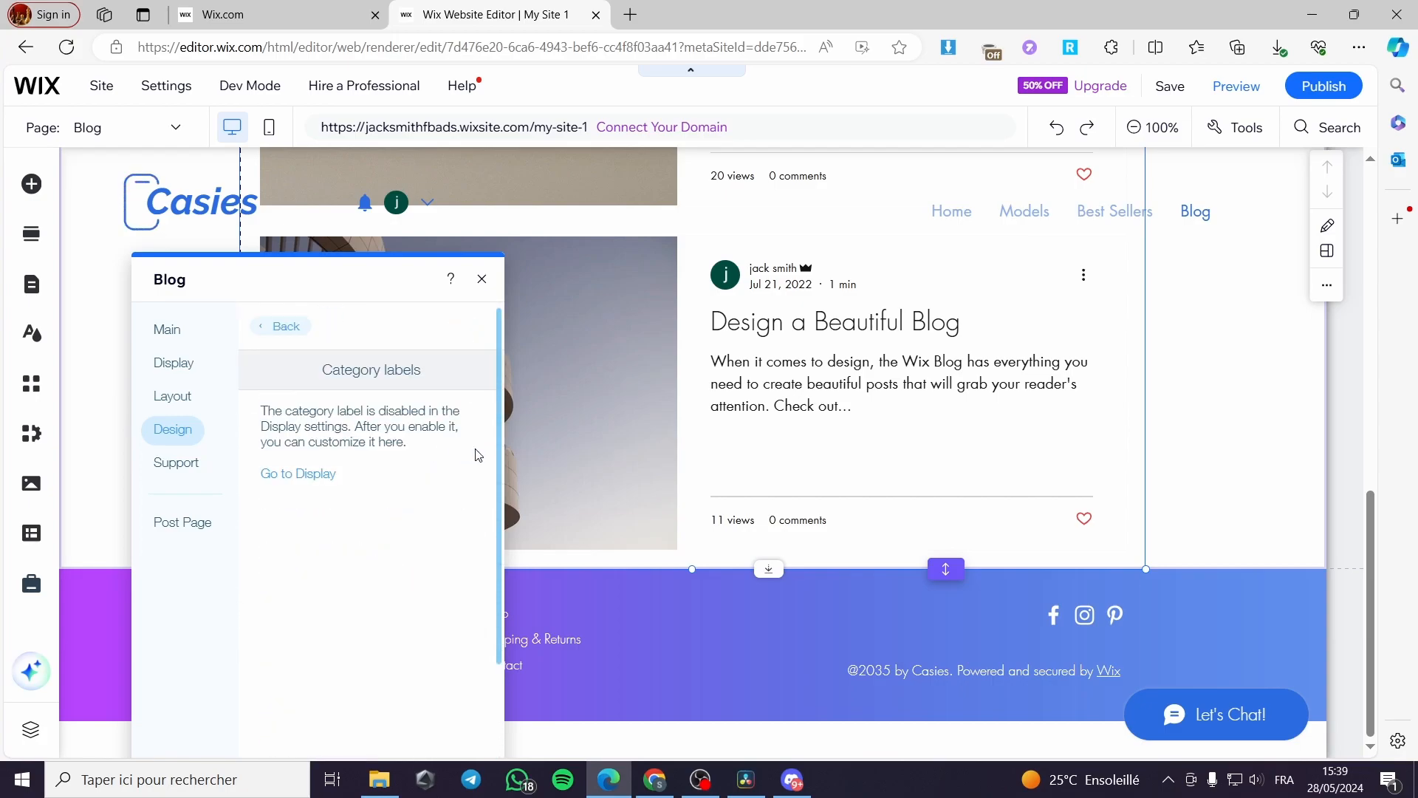
pyautogui.click(260, 327)
pyautogui.click(463, 502)
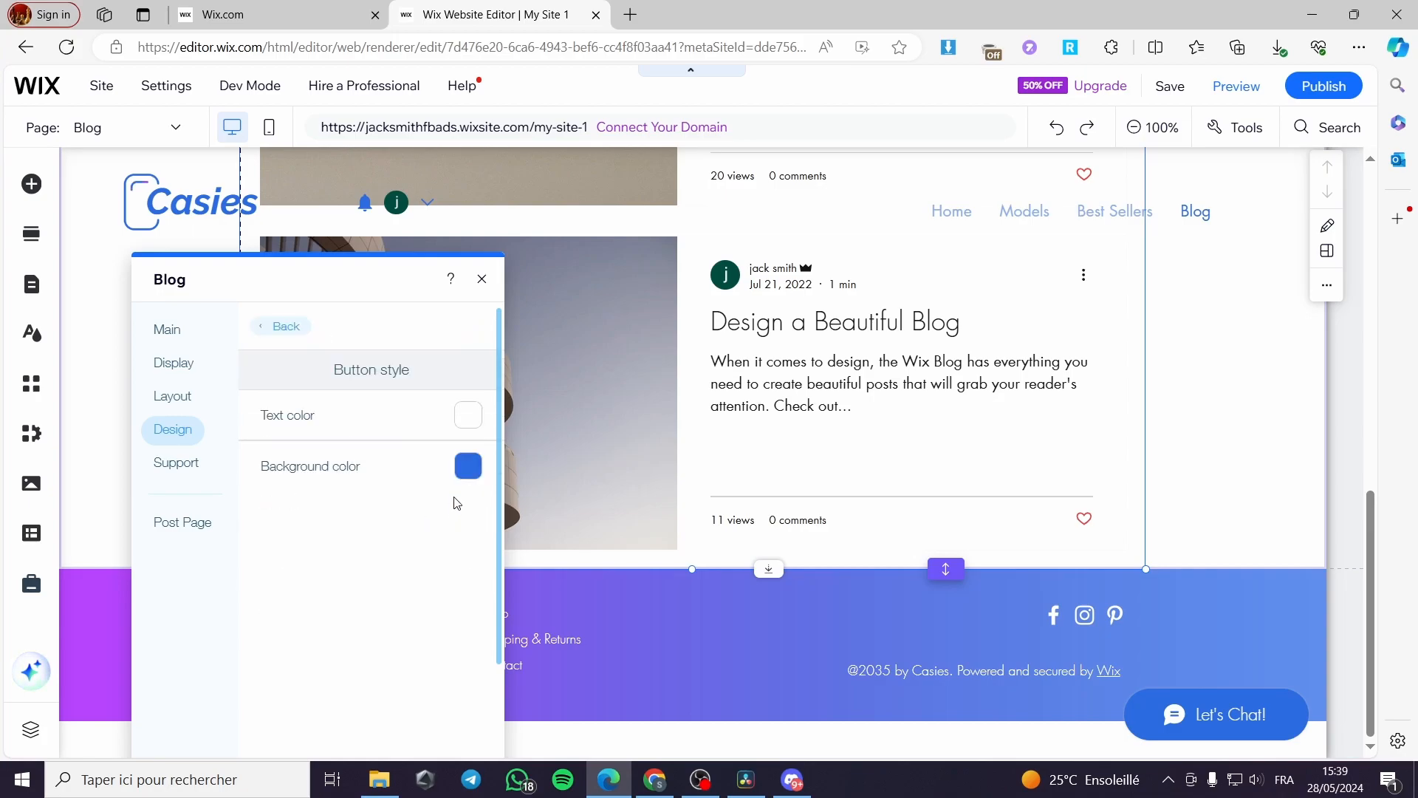
pyautogui.scroll(10, 806, 468)
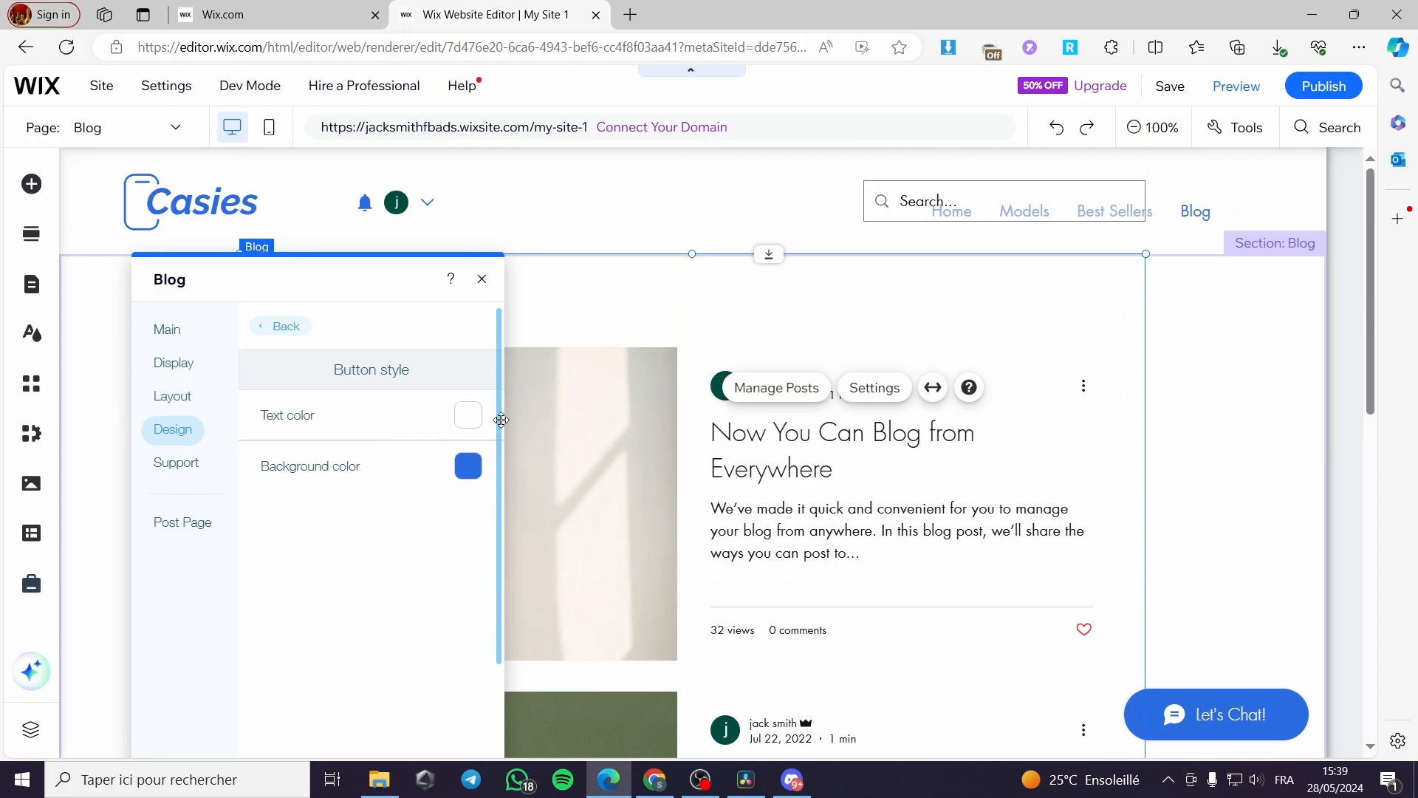
pyautogui.click(287, 327)
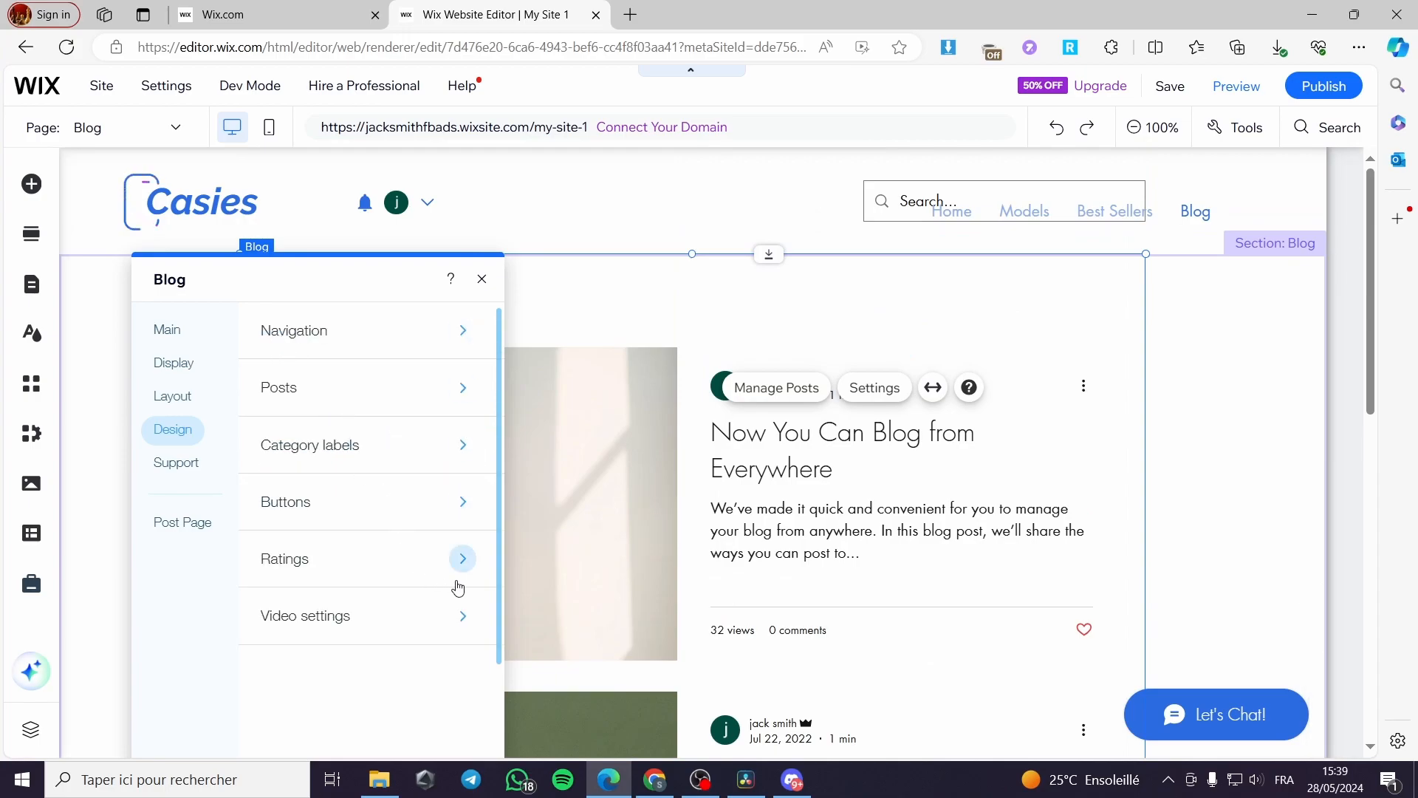
pyautogui.click(454, 583)
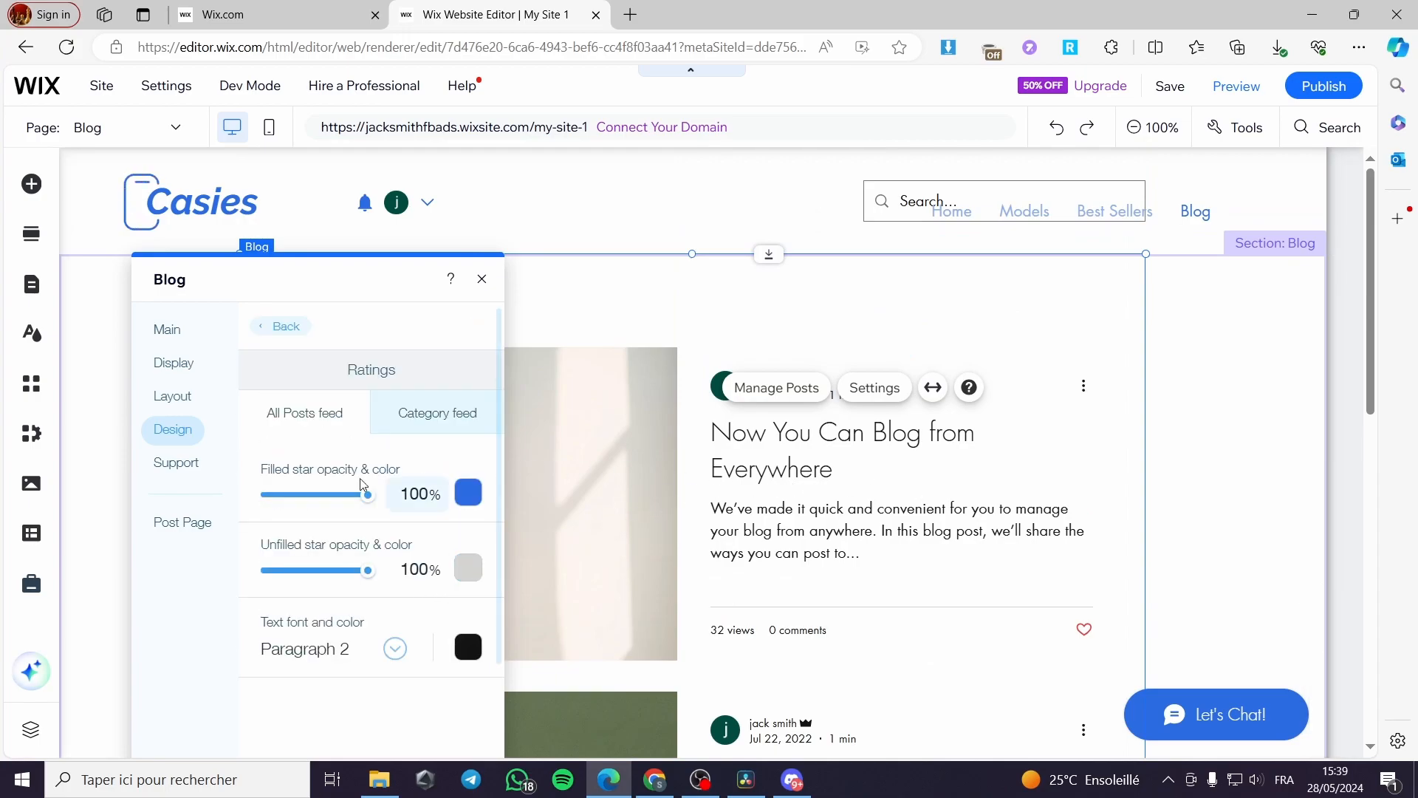
pyautogui.scroll(-4, 938, 480)
pyautogui.click(454, 414)
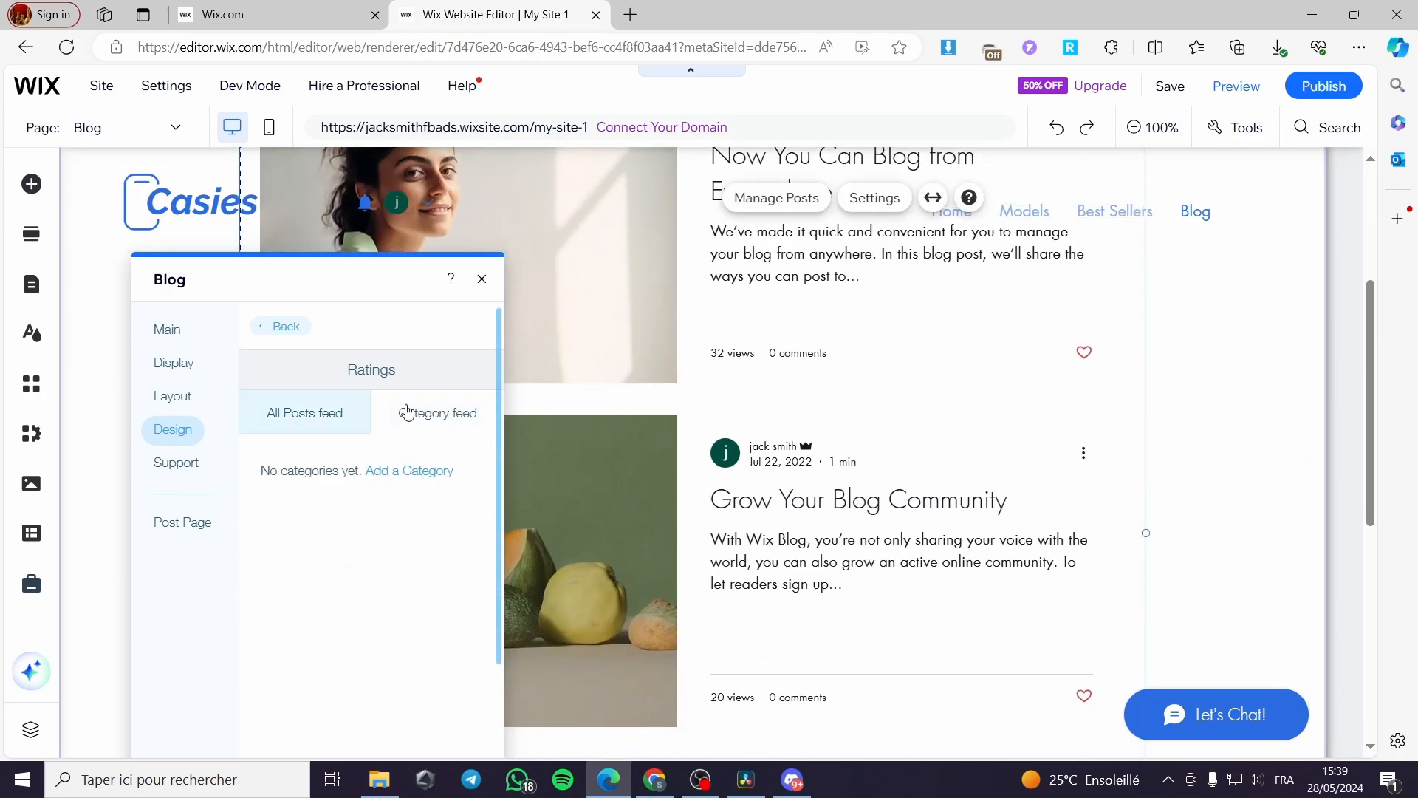
pyautogui.click(286, 326)
# Set the blog's videos to play On click in the video design settings, then close the blog settings
pyautogui.click(464, 616)
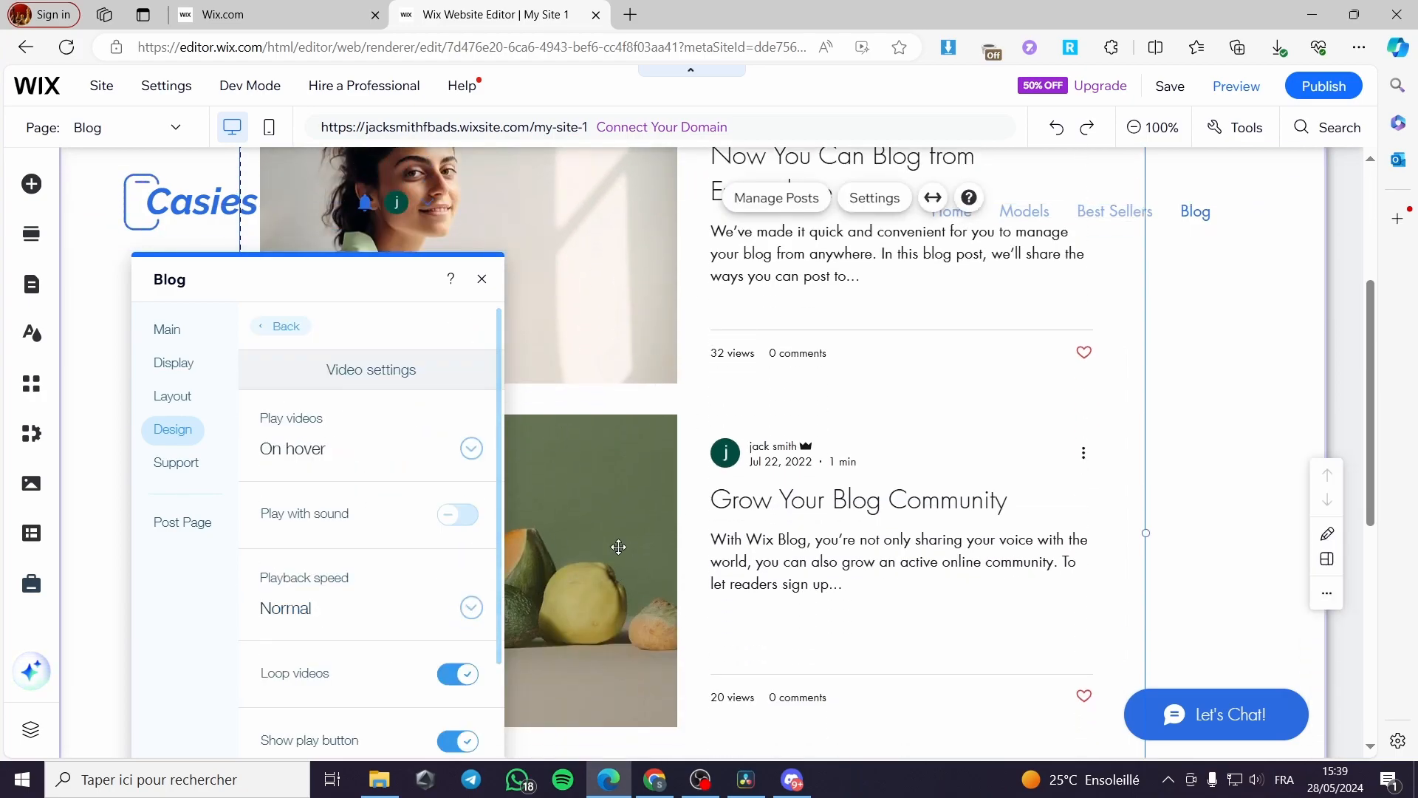
pyautogui.scroll(-7, 902, 466)
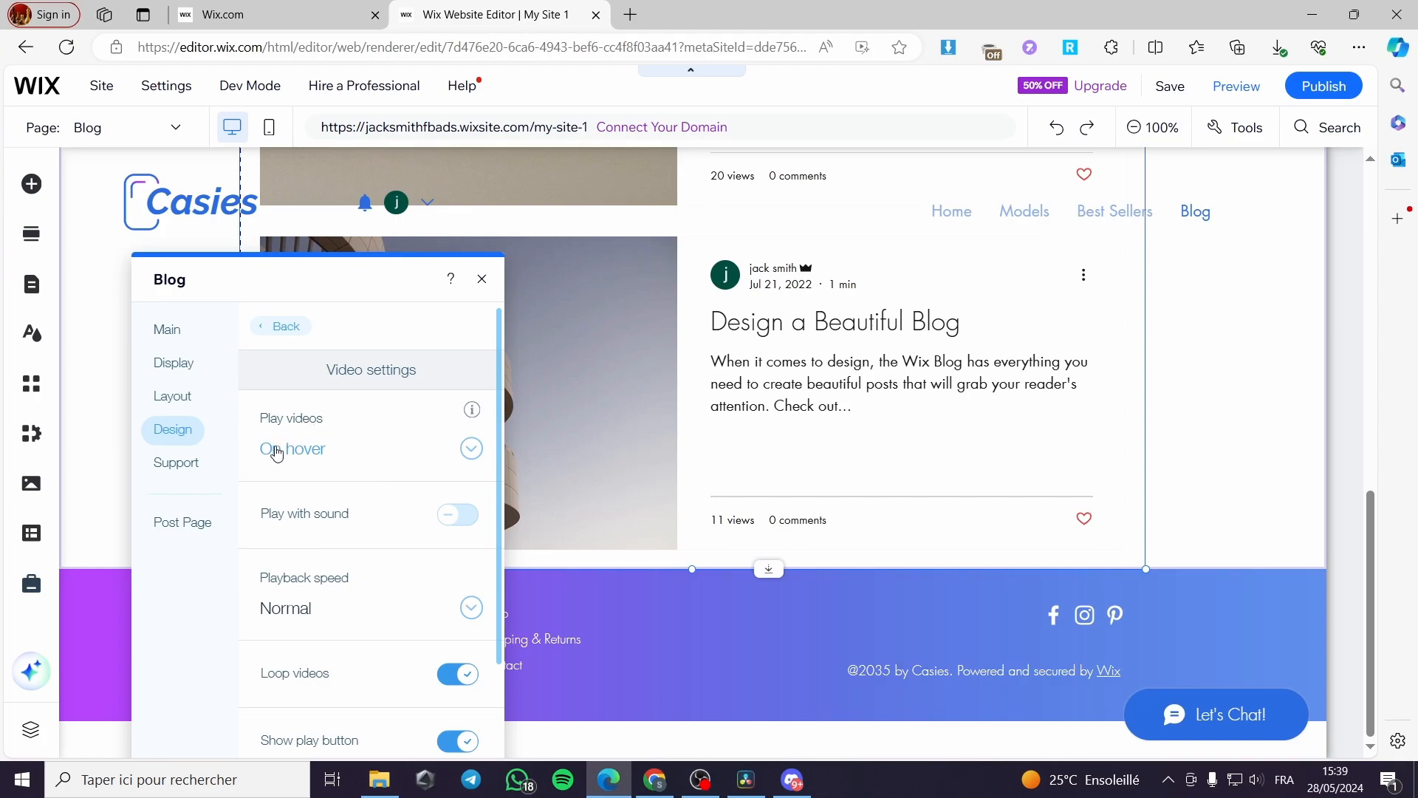
pyautogui.click(471, 448)
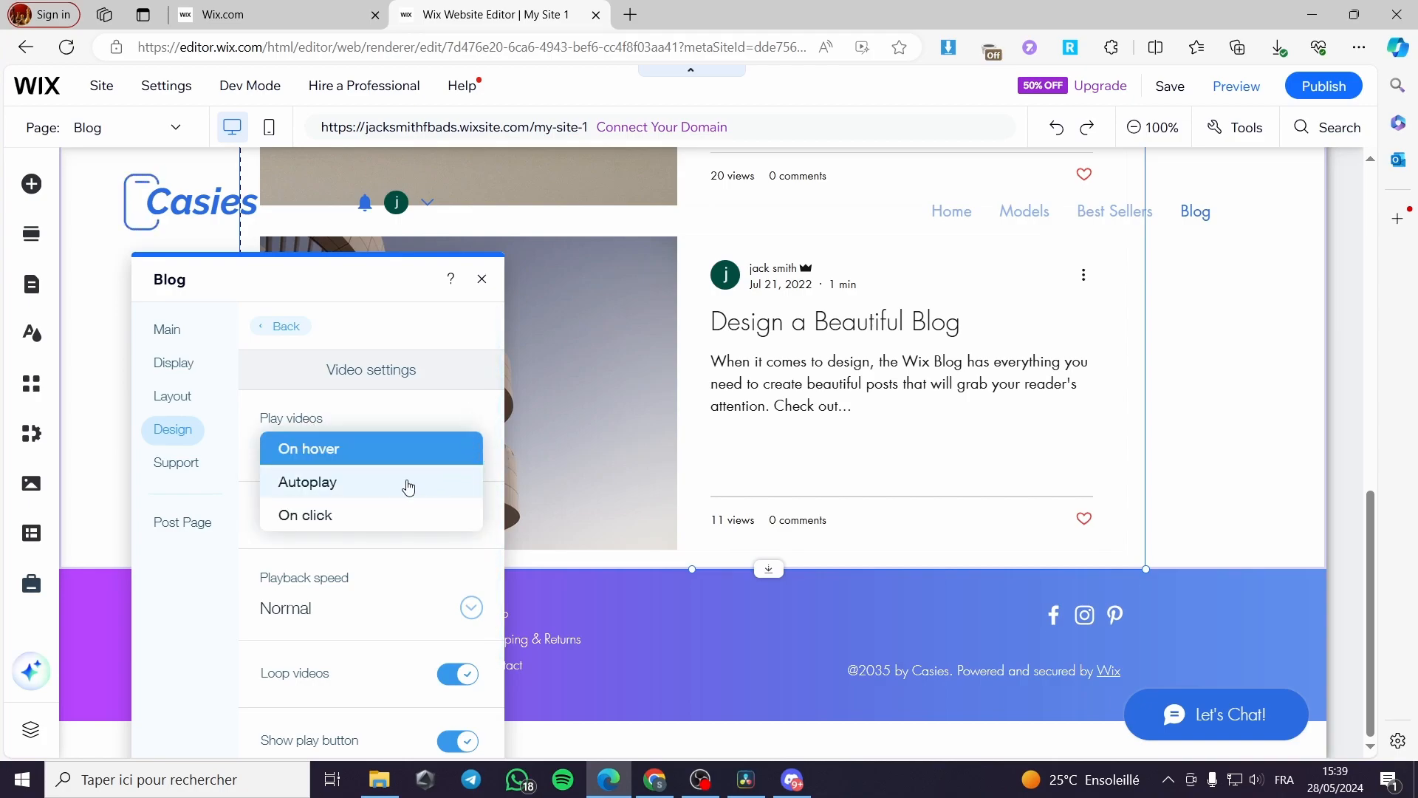
pyautogui.click(341, 515)
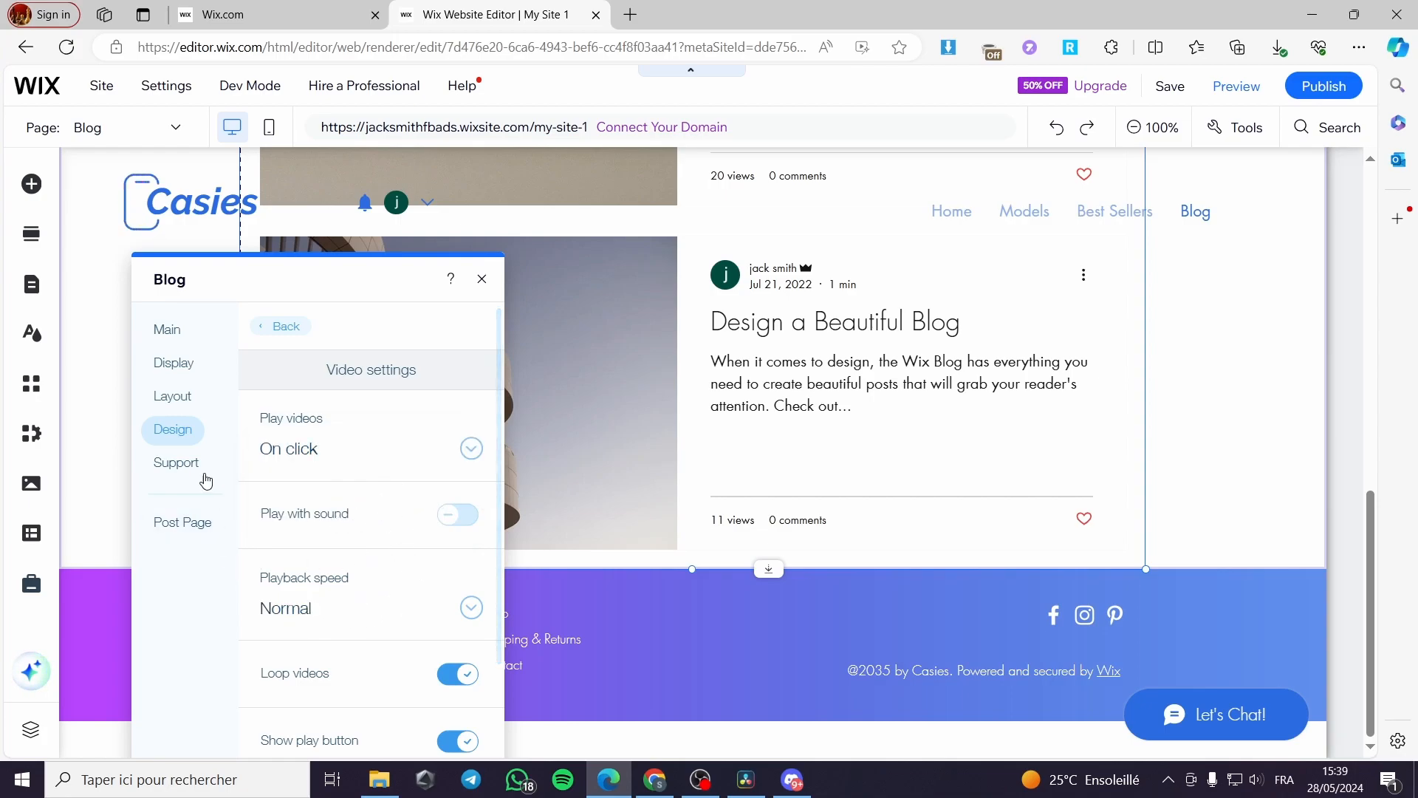
pyautogui.click(482, 279)
# Save the site with the blog changes and publish it
pyautogui.scroll(5, 715, 480)
pyautogui.scroll(2, 715, 490)
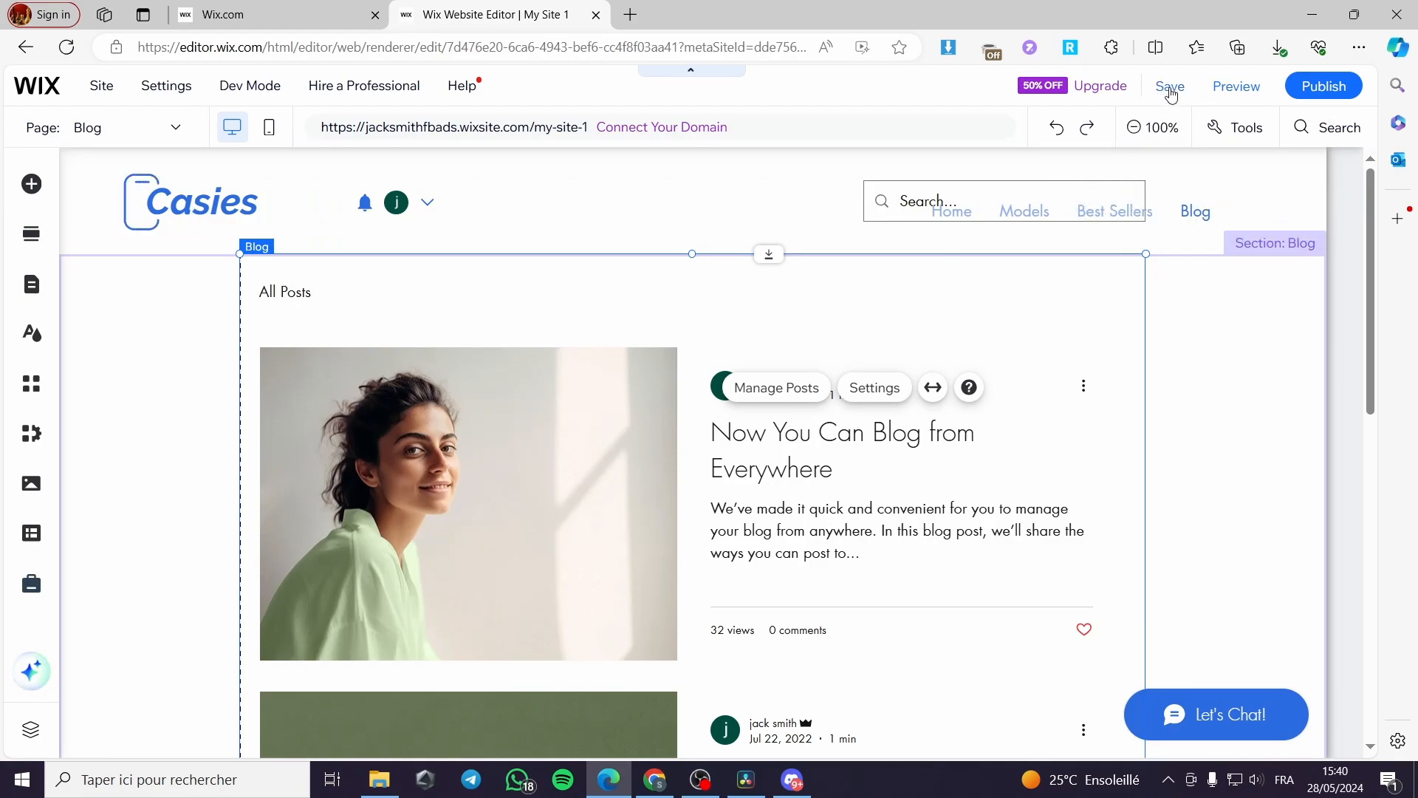
pyautogui.click(1174, 91)
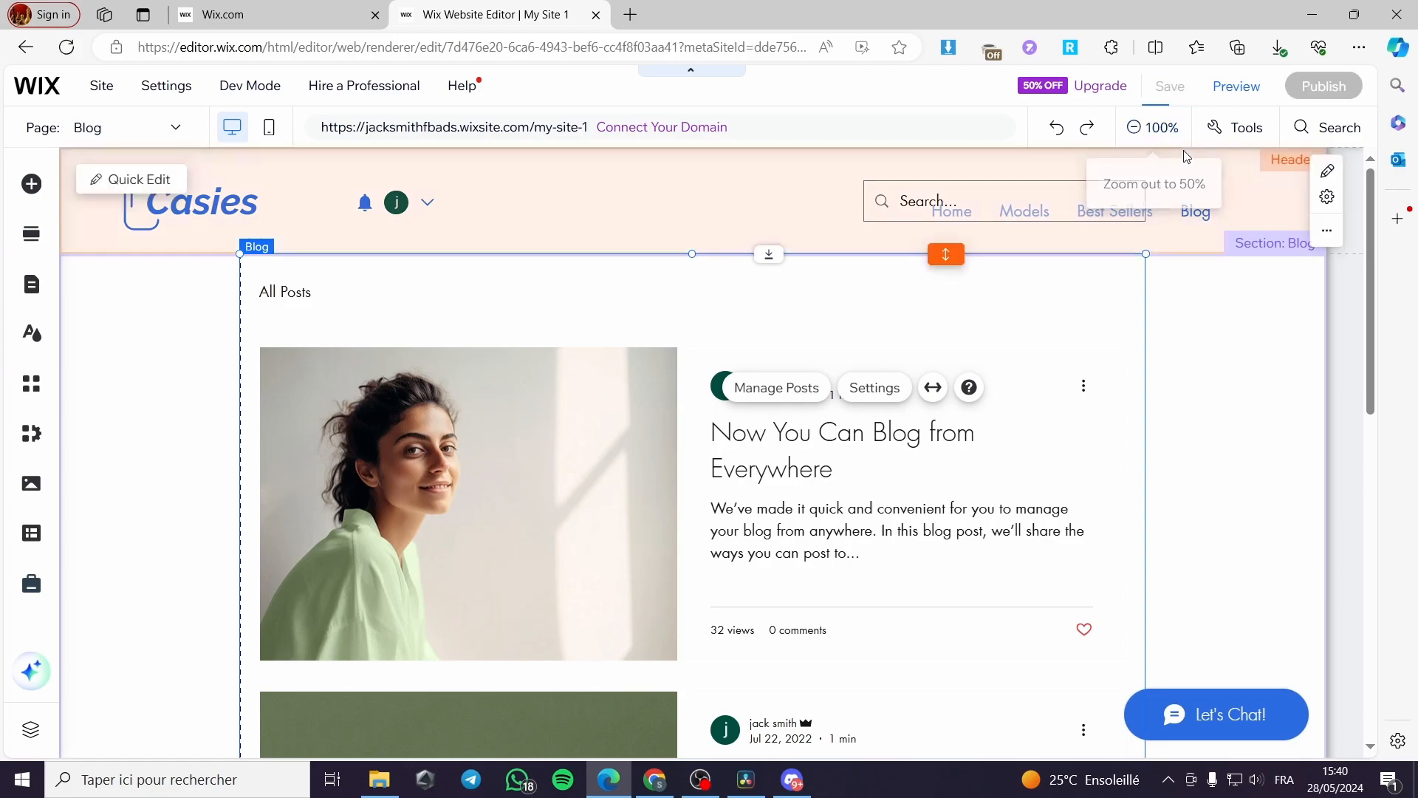
pyautogui.moveTo(1328, 90)
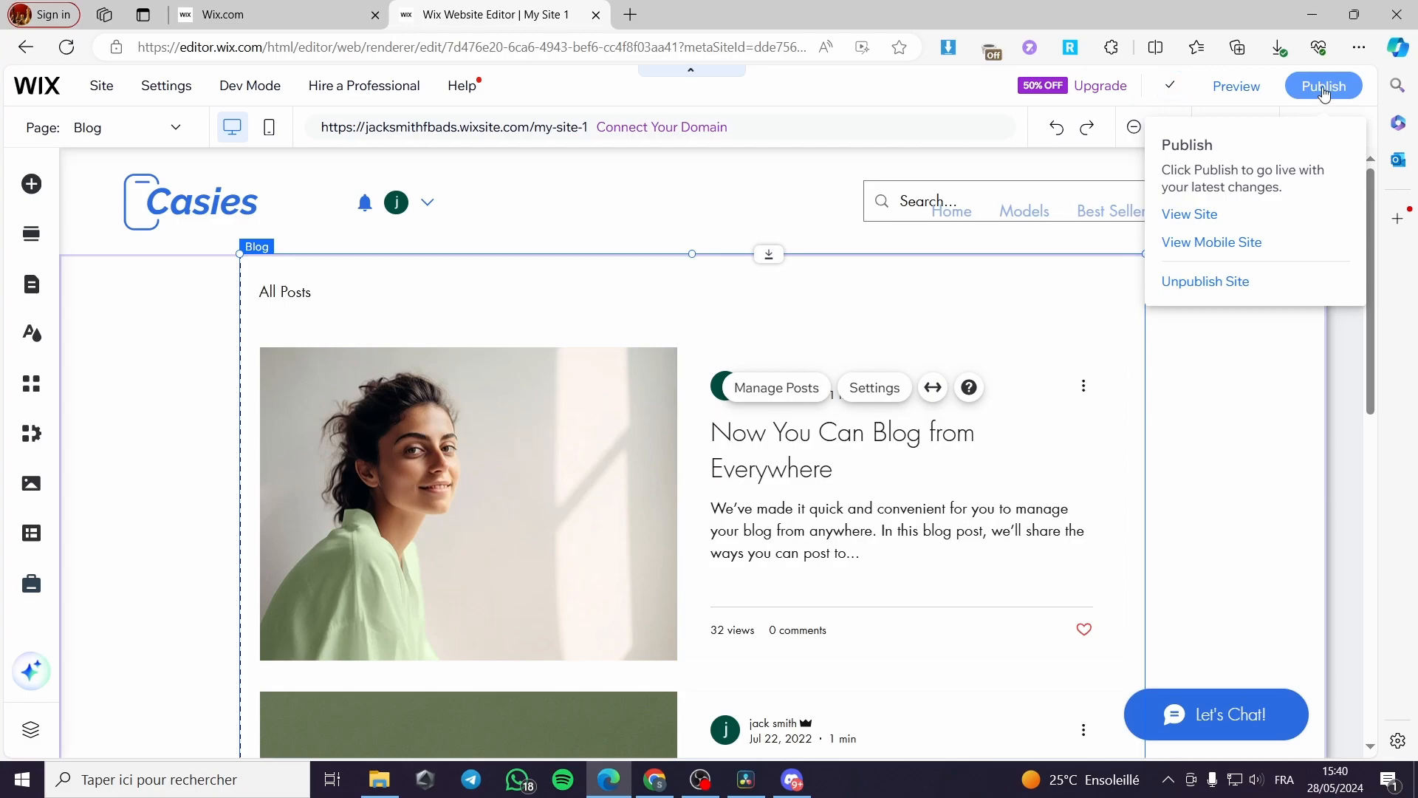
pyautogui.click(1325, 89)
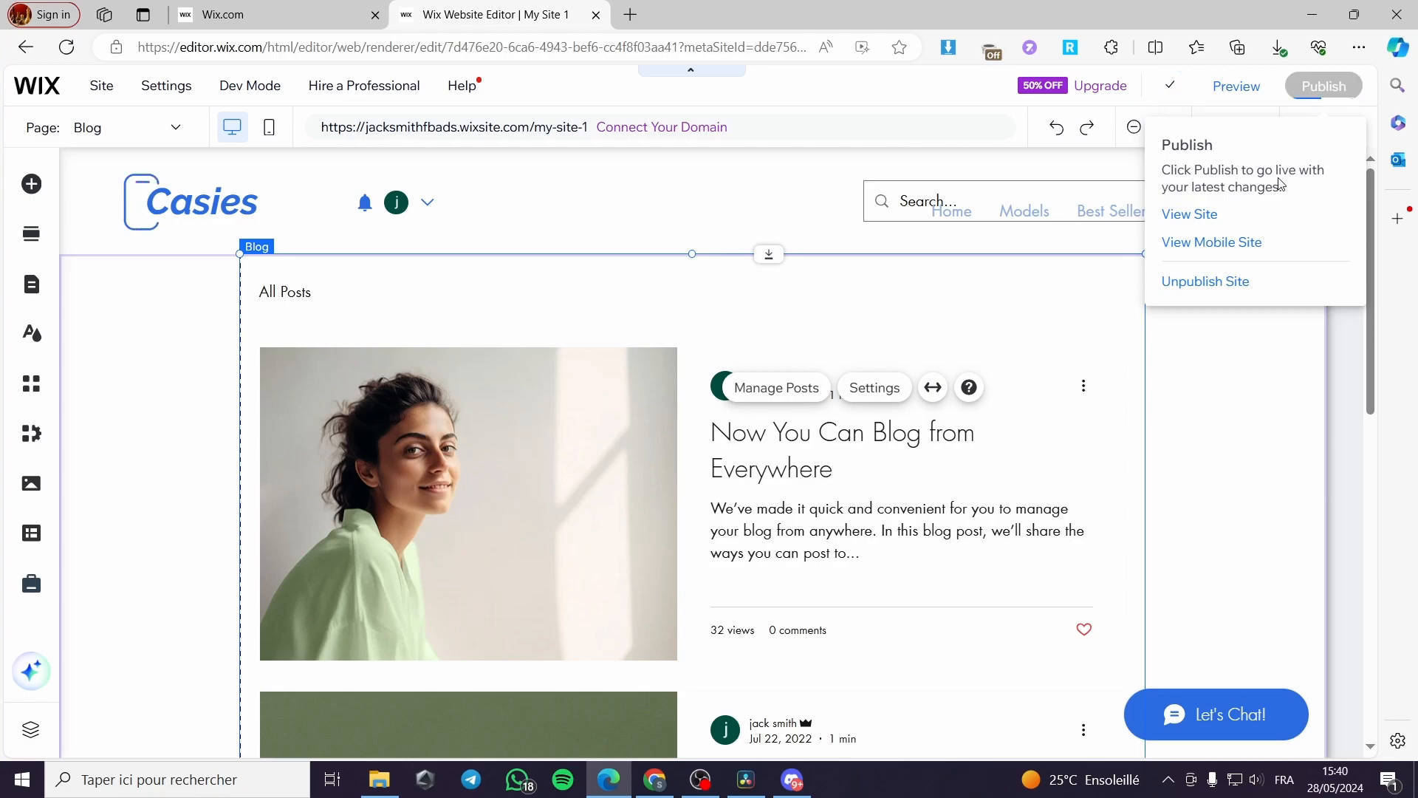